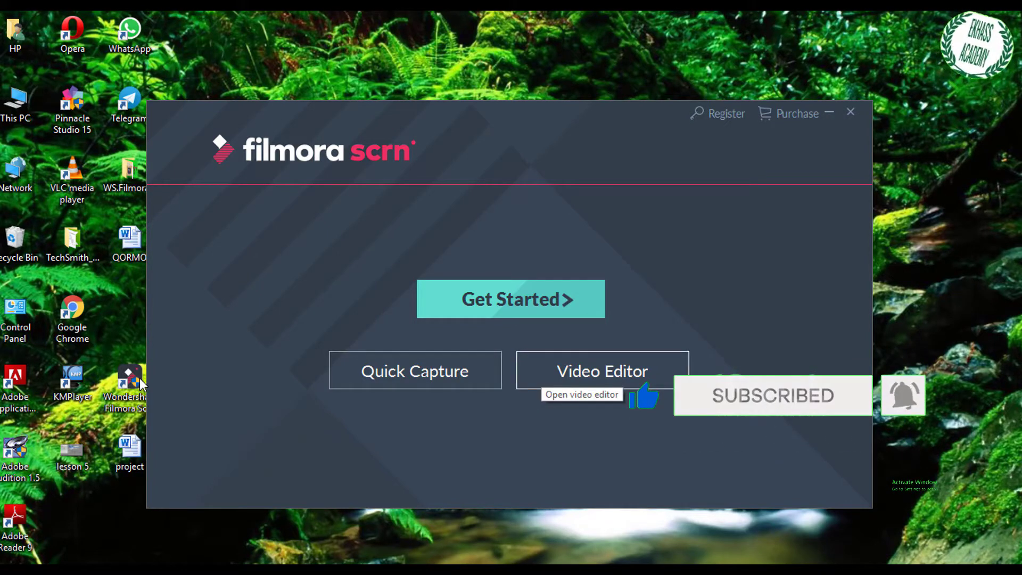
# Step: Open the video editor and look through the Captions annotation presets
pyautogui.click(565, 372)
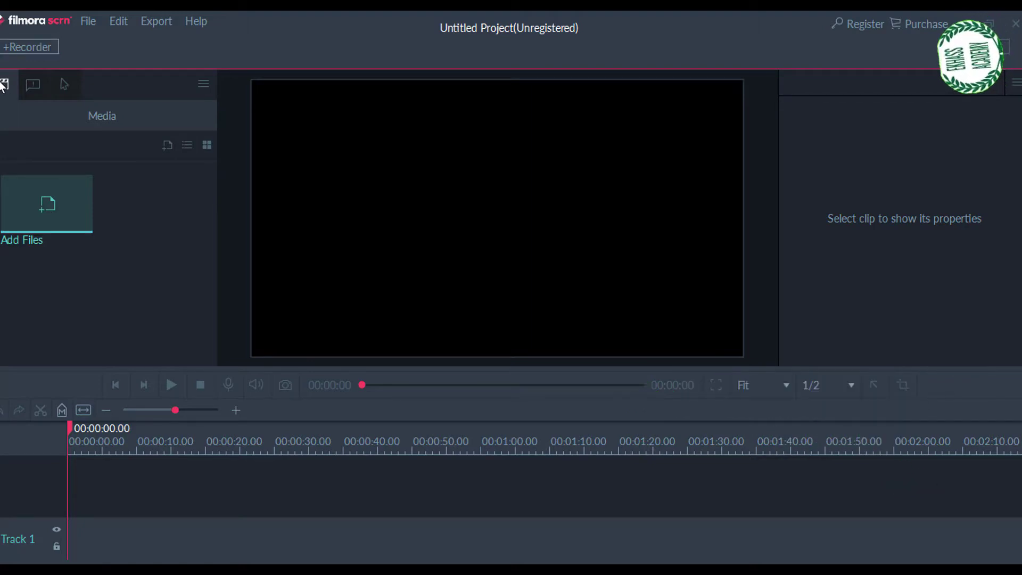
pyautogui.click(33, 85)
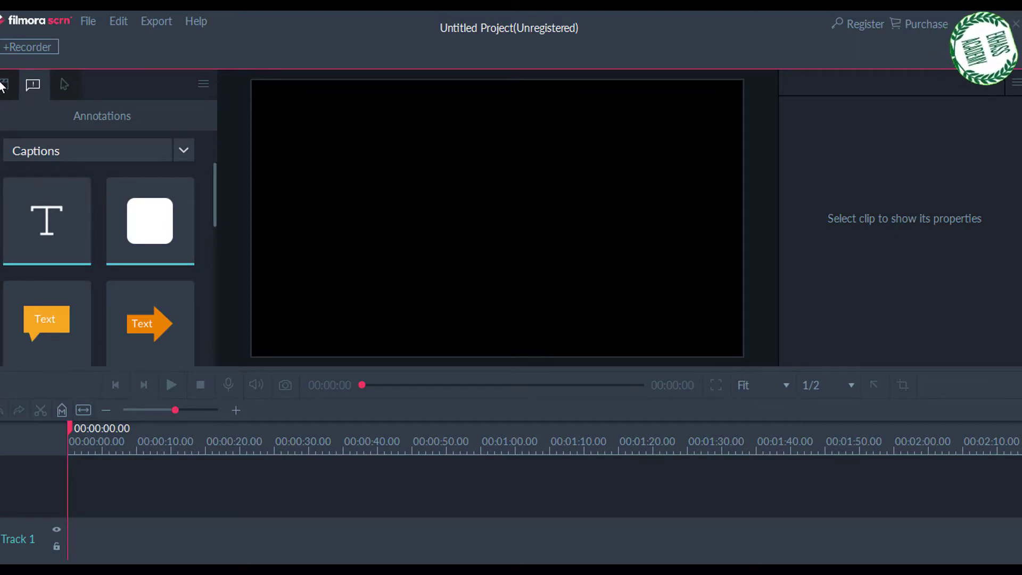
pyautogui.scroll(-10, 99, 266)
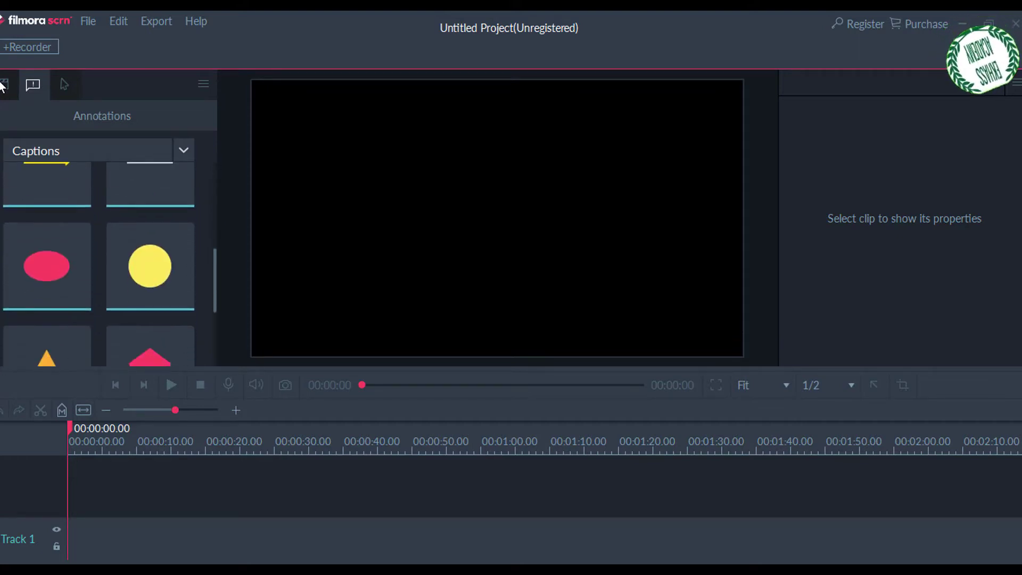
pyautogui.scroll(10, 99, 261)
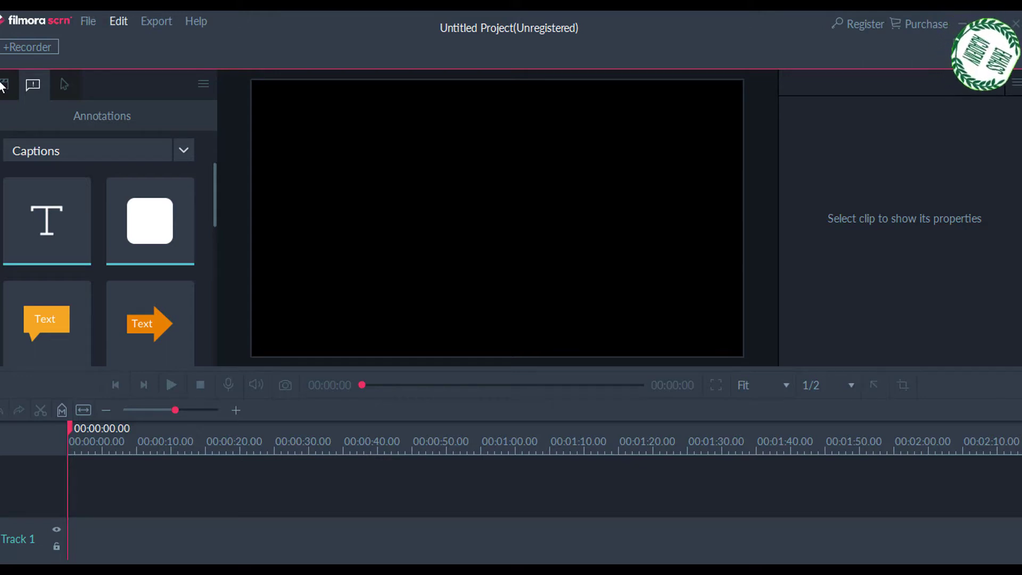
# Step: Review the project file and export commands, and open the screen recorder to view its capture settings before closing it
pyautogui.click(88, 22)
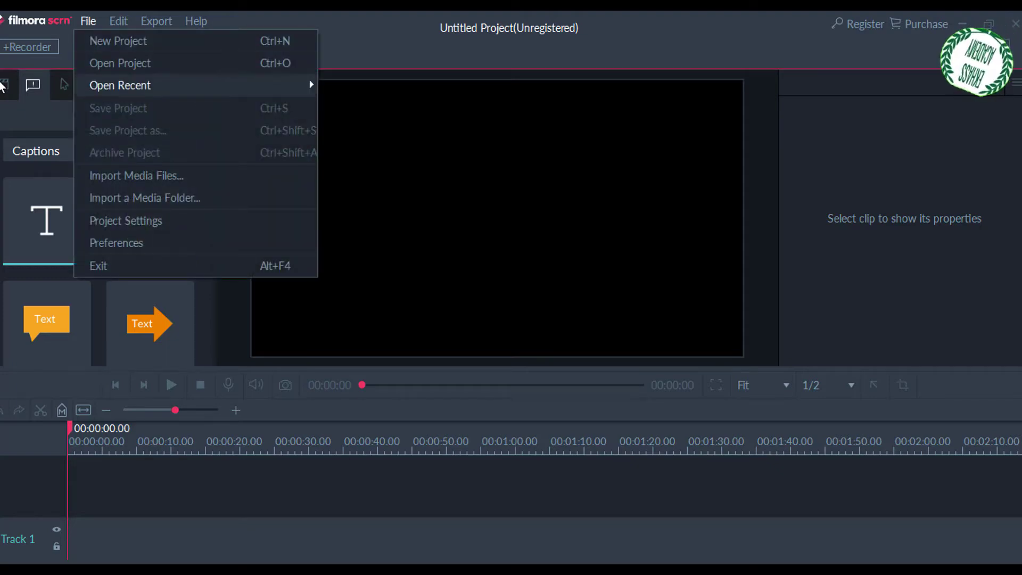
pyautogui.moveTo(118, 21)
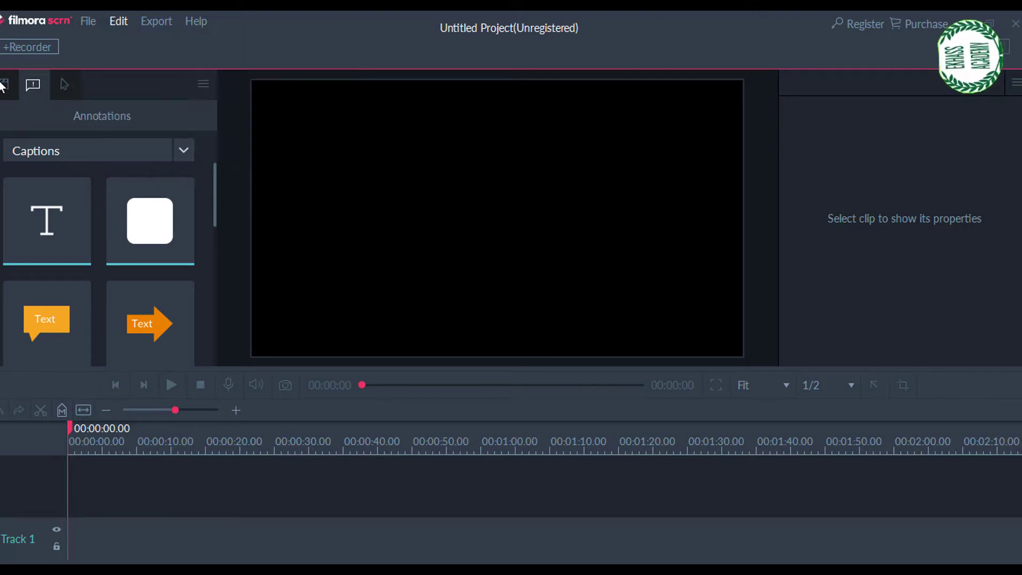
pyautogui.moveTo(156, 21)
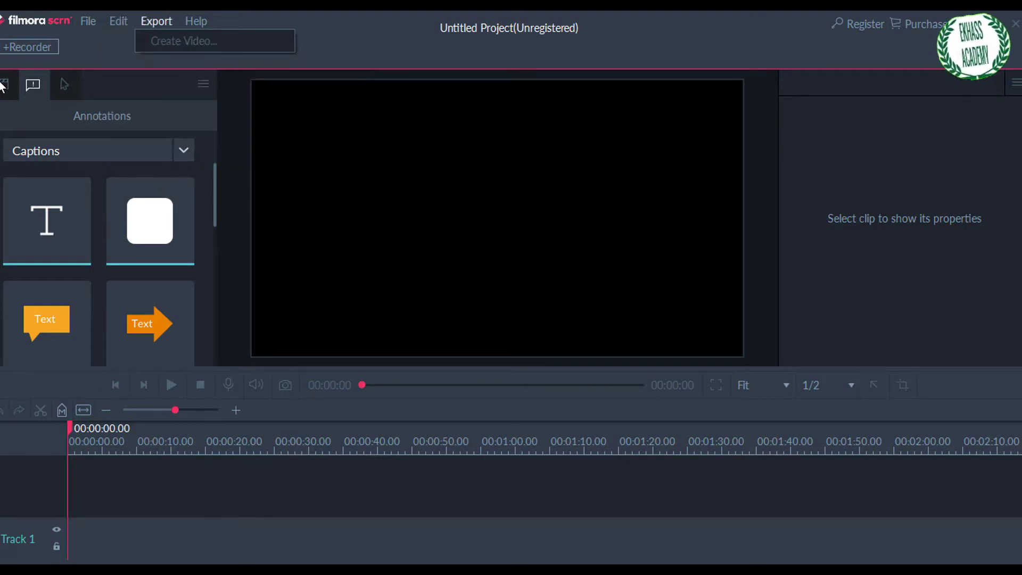
pyautogui.click(156, 21)
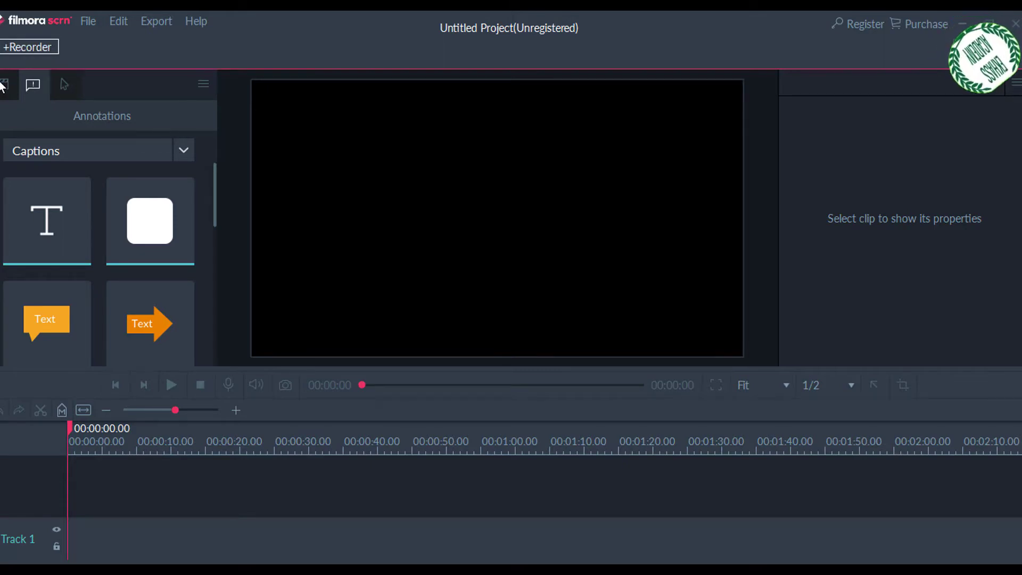
pyautogui.click(27, 47)
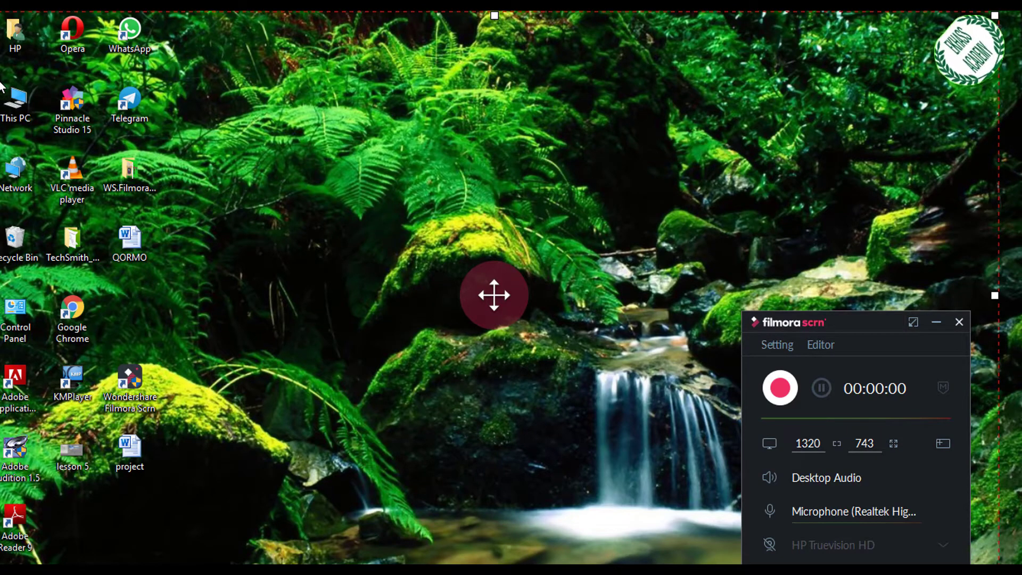
pyautogui.click(960, 322)
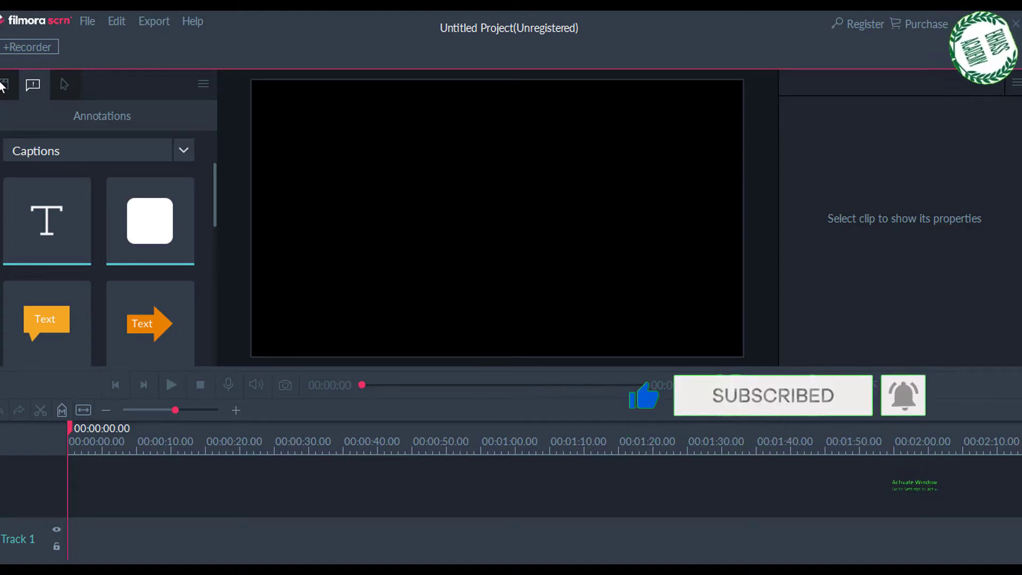
# Step: Import the Green_Screen_Crowd_People_Run_Running video from the GREEN screen folder into the media library
pyautogui.click(3, 85)
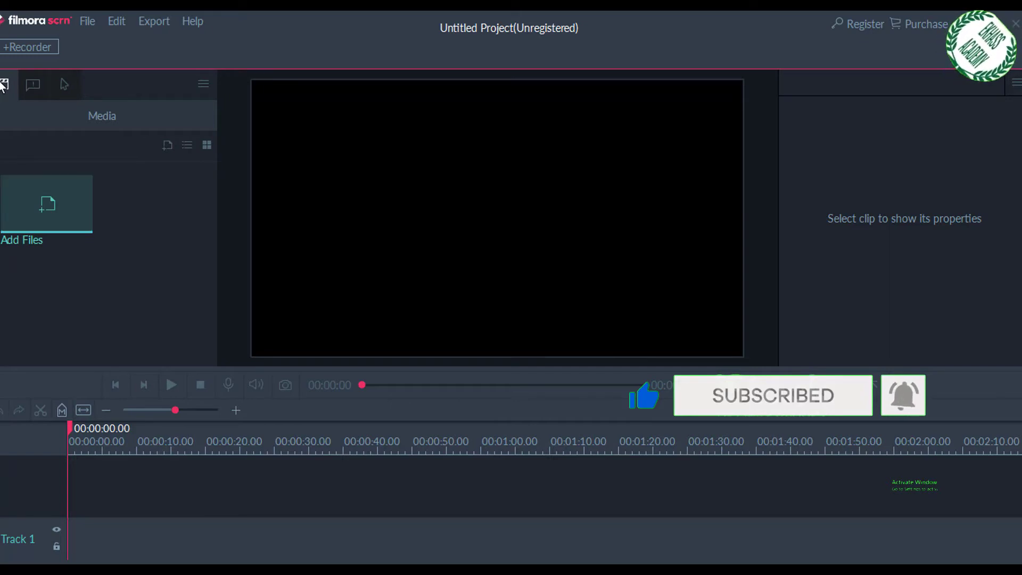
pyautogui.hotkey('ctrl', 'i')
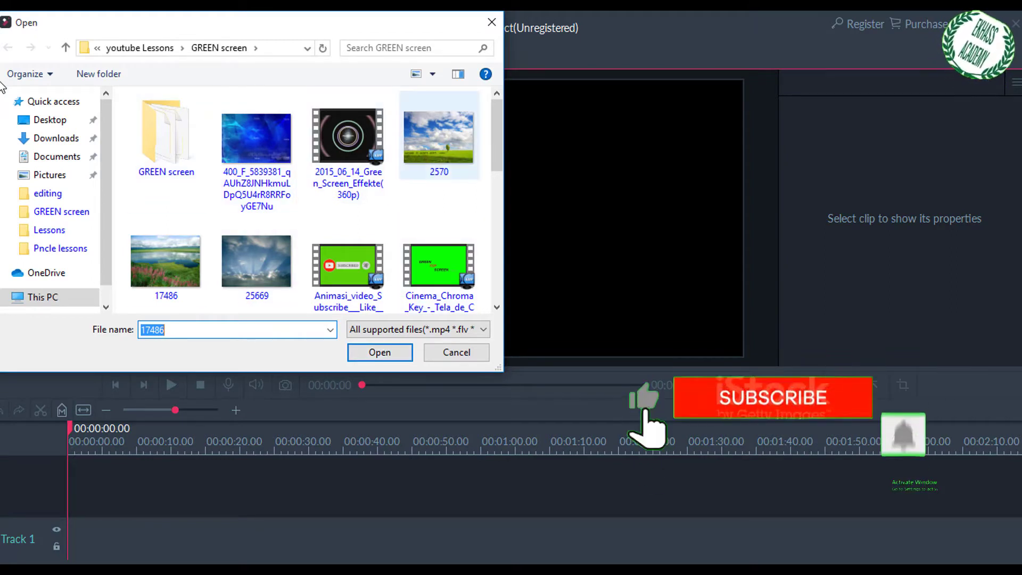
pyautogui.moveTo(490, 145); pyautogui.dragTo(496, 201)
pyautogui.click(348, 208)
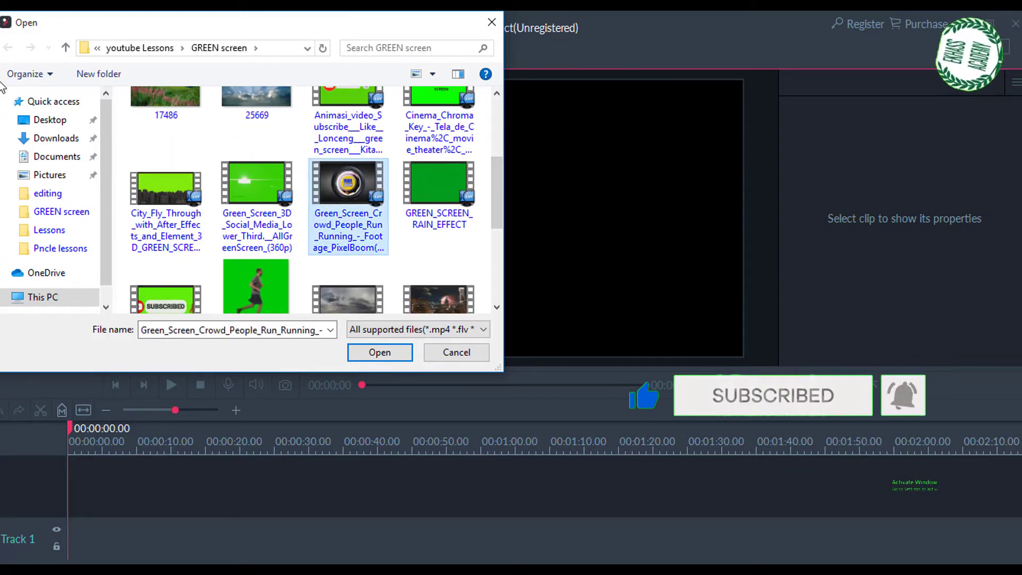
pyautogui.press('Return')
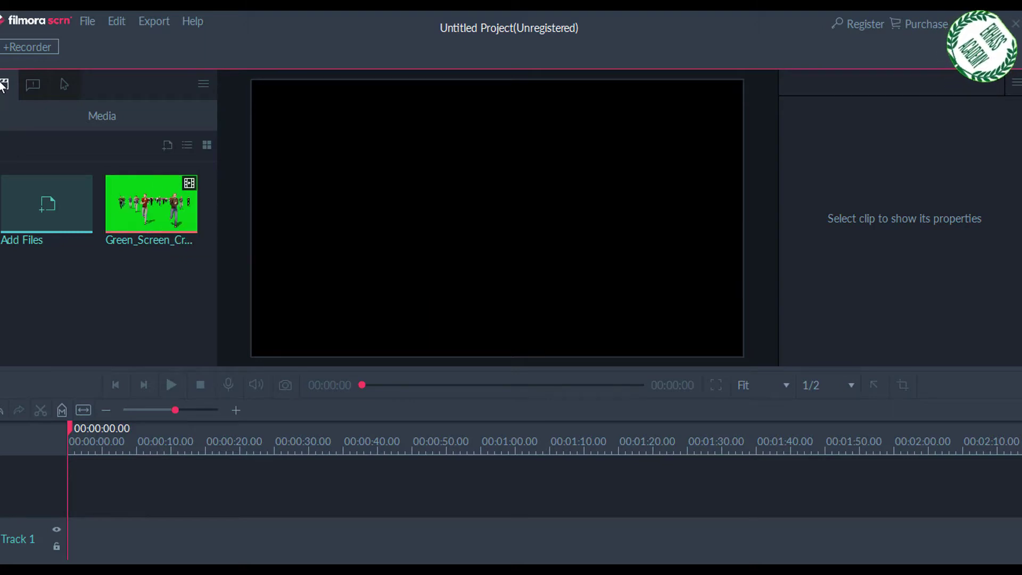
# Step: Place the imported green-screen crowd clip at the start of Track 2 and enlarge it to 101% scale
pyautogui.moveTo(151, 204)
pyautogui.mouseDown()
pyautogui.moveTo(133, 495)
pyautogui.moveTo(69, 495)
pyautogui.mouseUp()
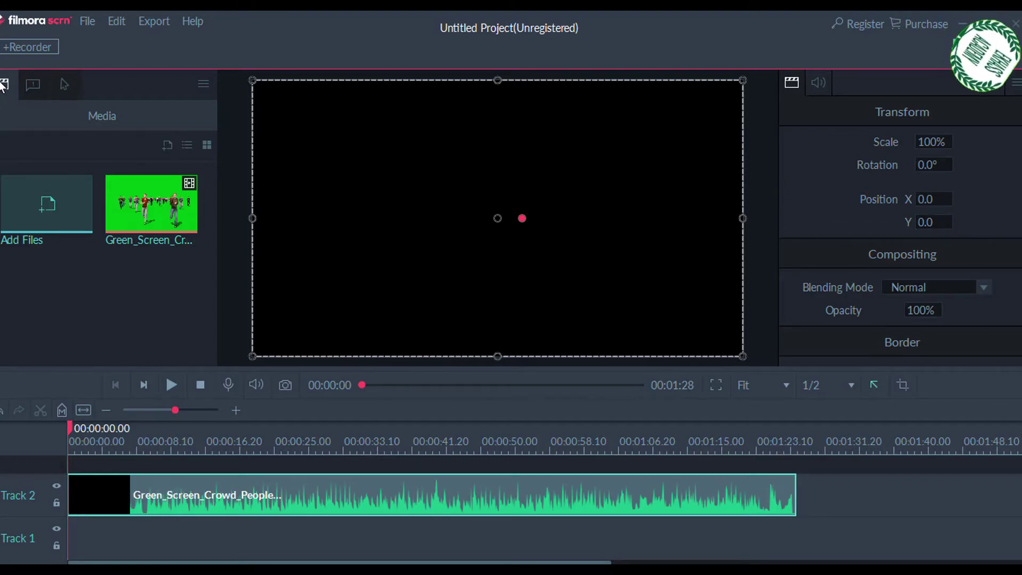
pyautogui.moveTo(253, 80)
pyautogui.mouseDown()
pyautogui.moveTo(414, 171)
pyautogui.moveTo(249, 78)
pyautogui.mouseUp()
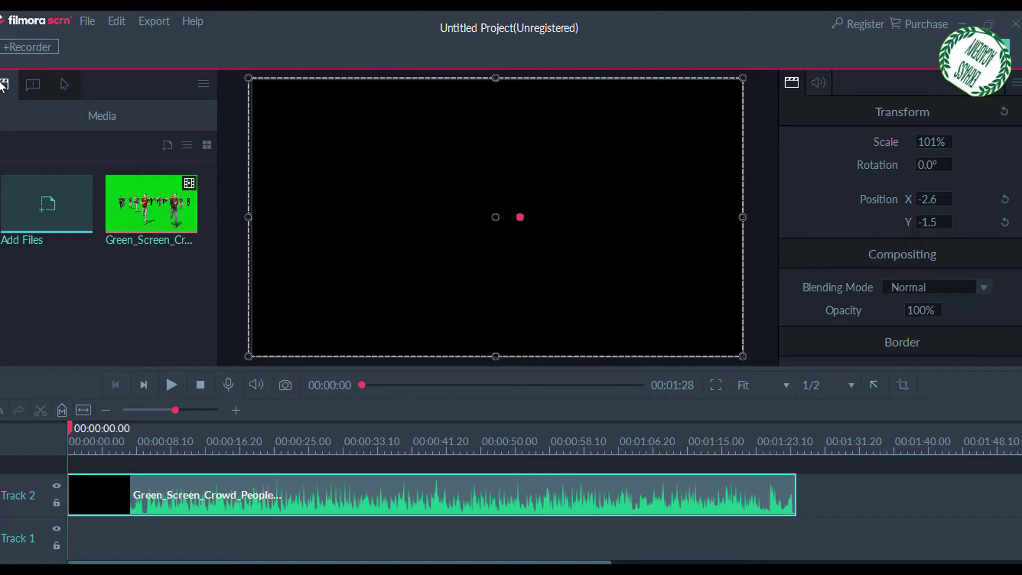
# Step: Move the playhead to 00:00:19.24 and toggle Track 2's output off and back on to compare the preview
pyautogui.click(56, 486)
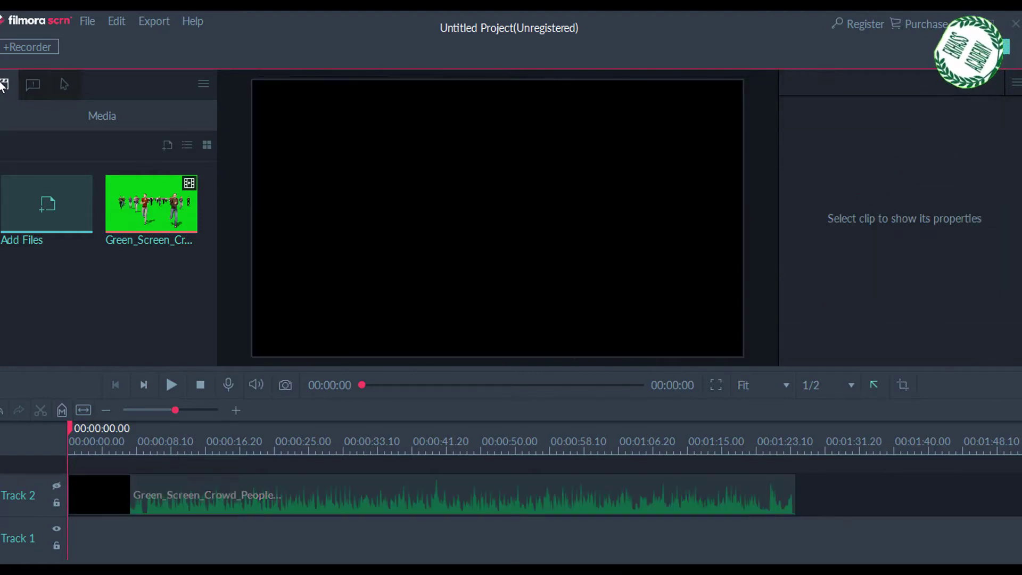
pyautogui.click(56, 485)
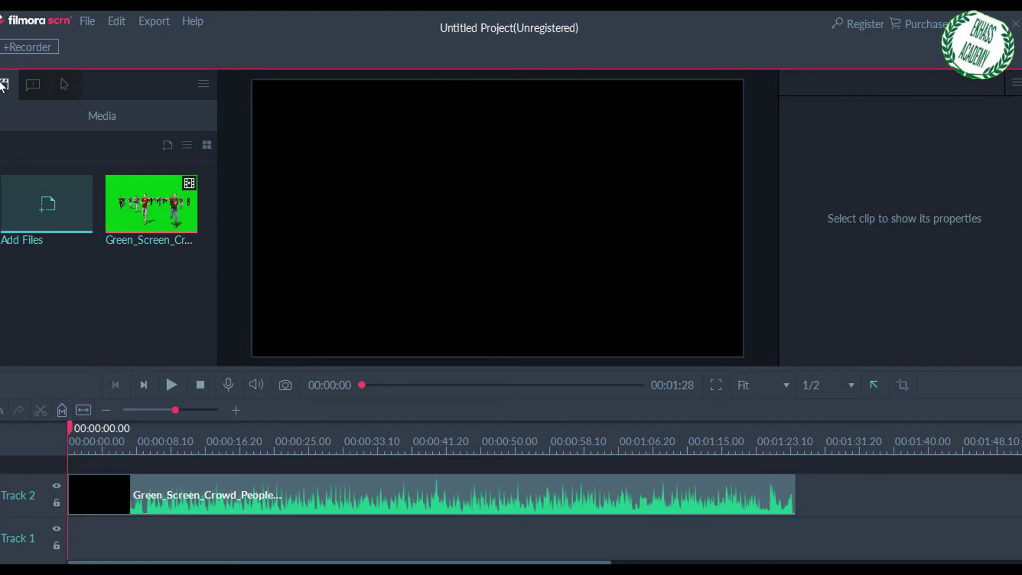
pyautogui.moveTo(69, 428); pyautogui.dragTo(230, 429)
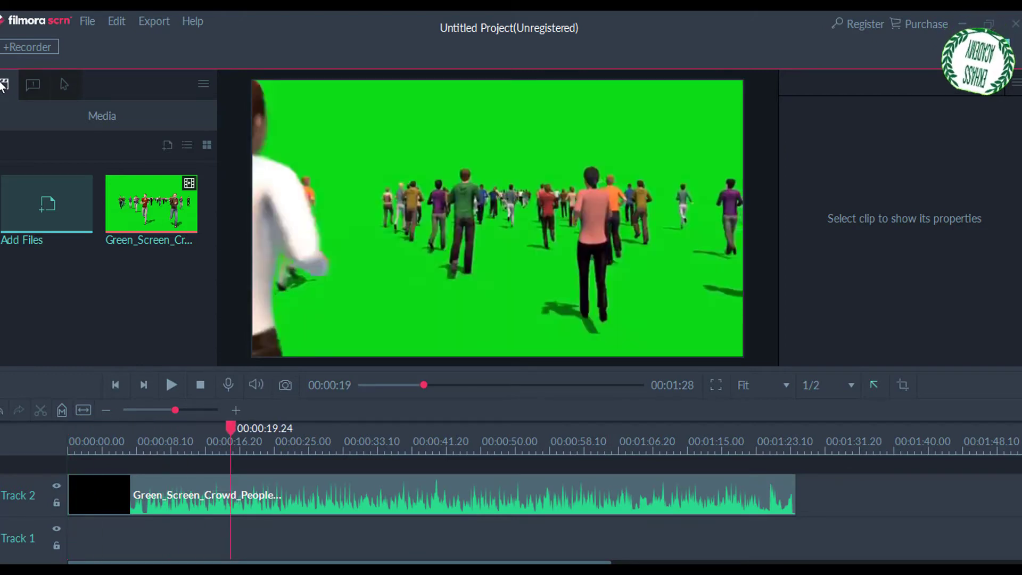
pyautogui.click(56, 485)
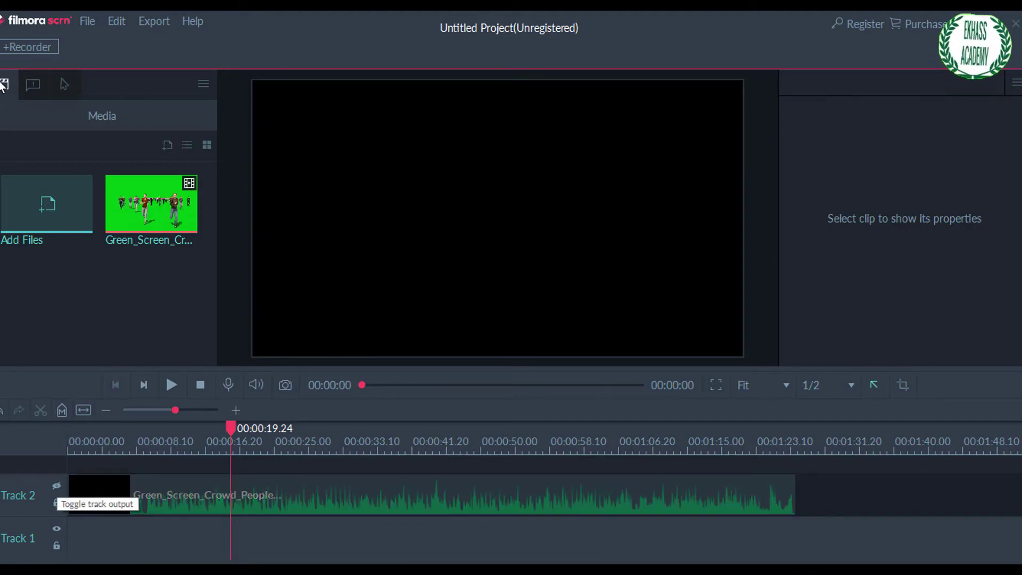
pyautogui.click(56, 485)
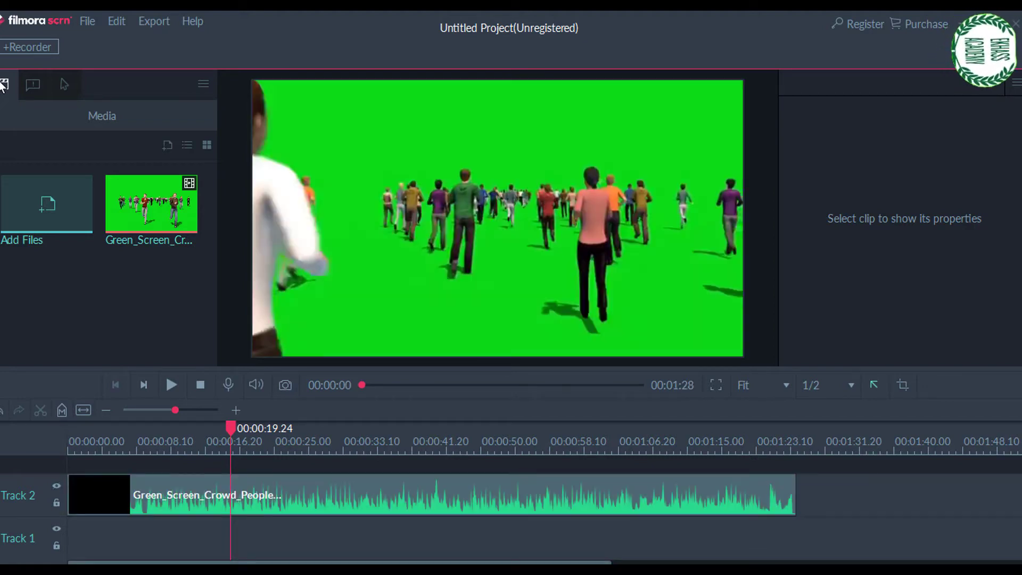
# Step: Toggle the lock on Track 2 and play the clip briefly, pausing at 00:00:20.24
pyautogui.click(56, 502)
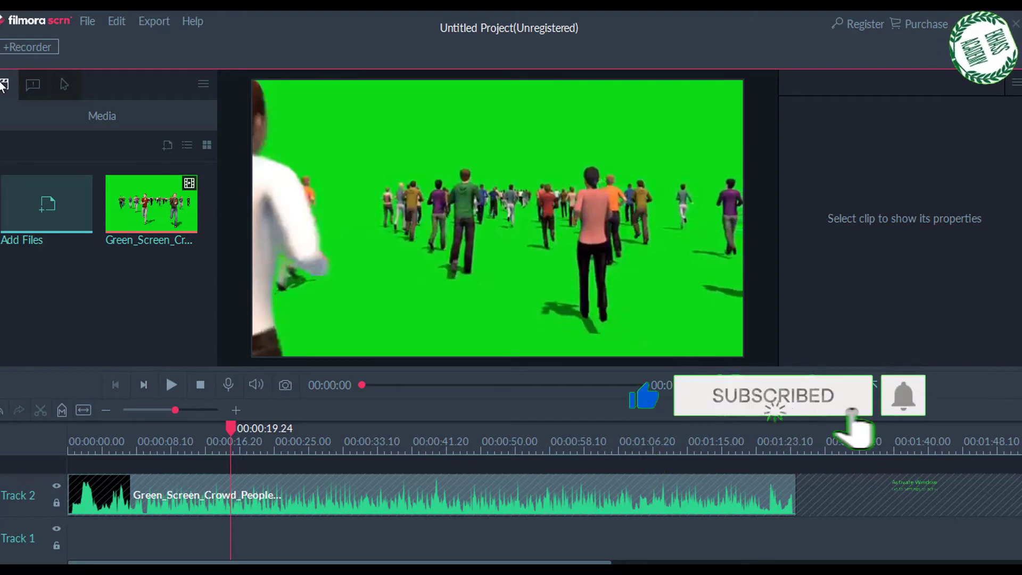
pyautogui.click(172, 384)
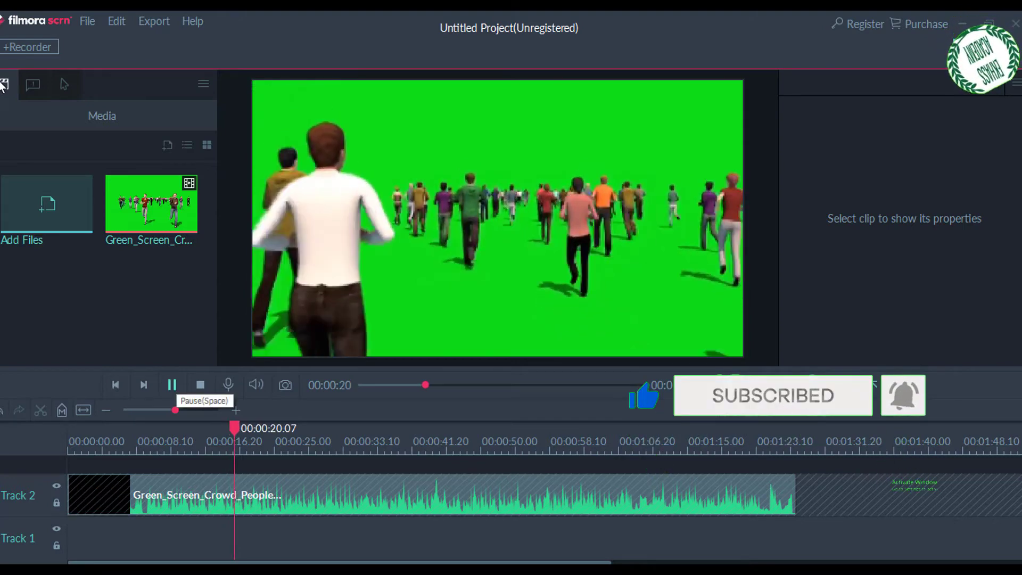
pyautogui.click(171, 385)
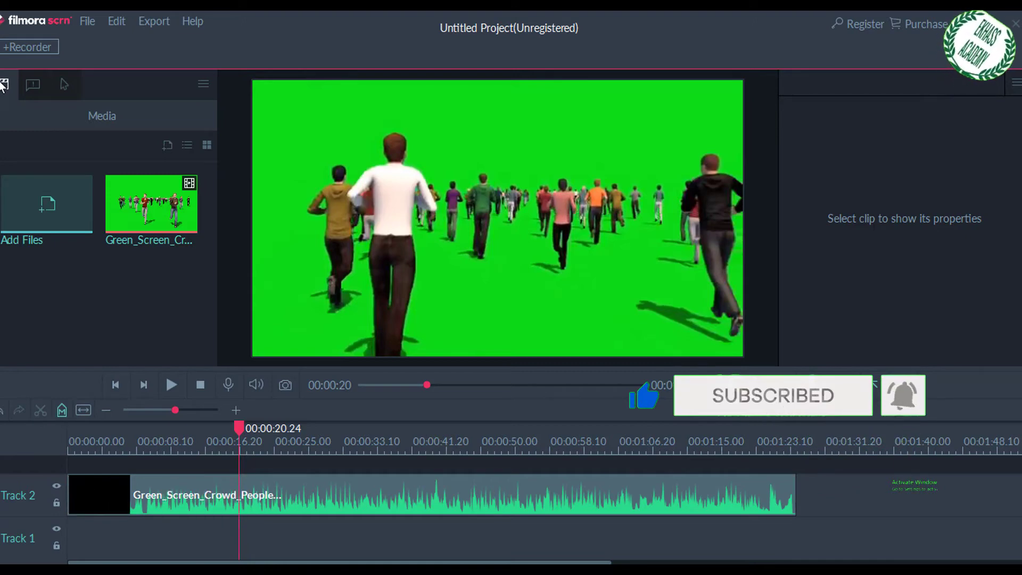
# Step: Add a marker to the crowd clip at 00:00:20.24 and play on to 00:00:21.09
pyautogui.click(250, 498)
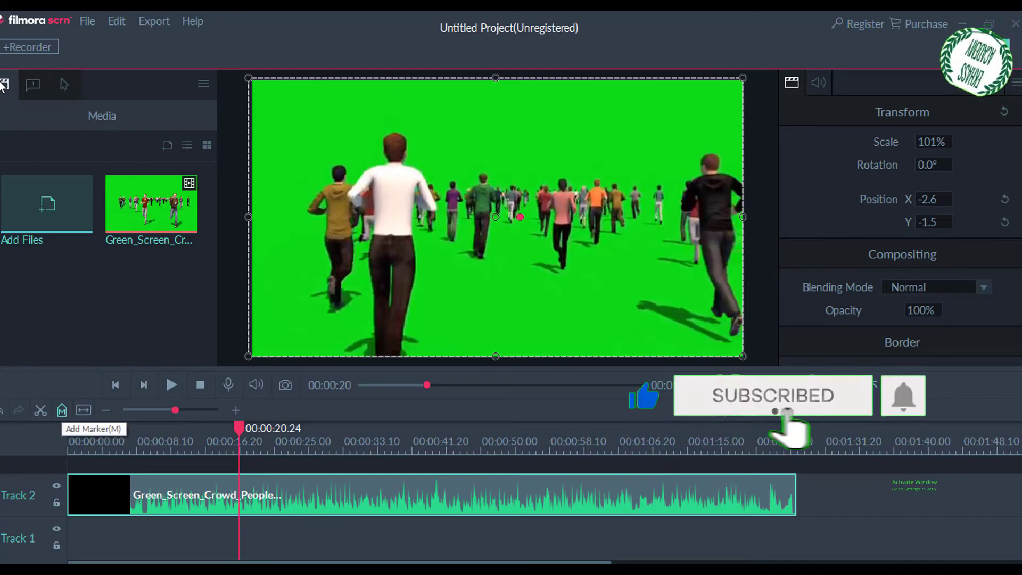
pyautogui.click(62, 410)
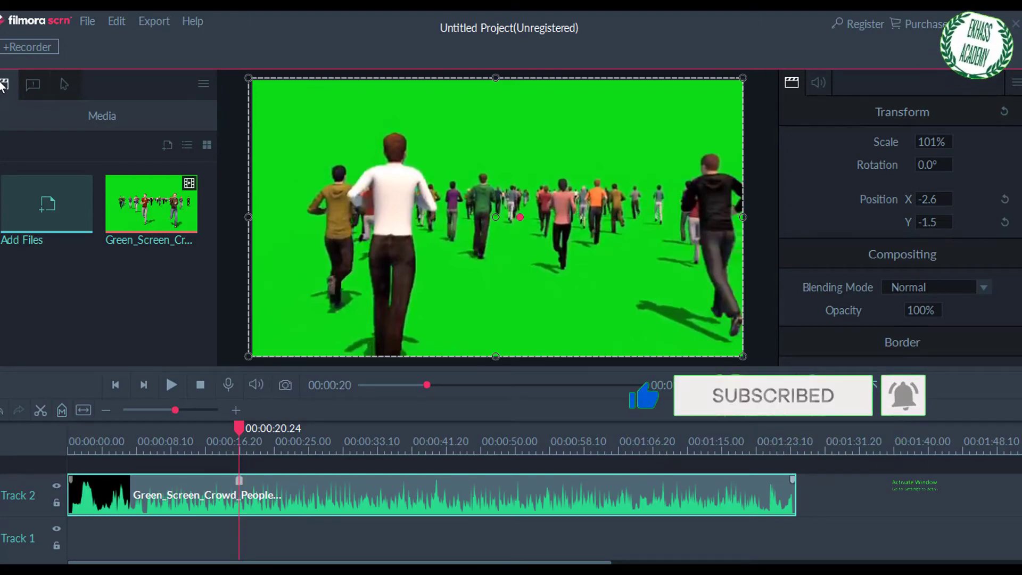
pyautogui.press('space')
pyautogui.press('space')
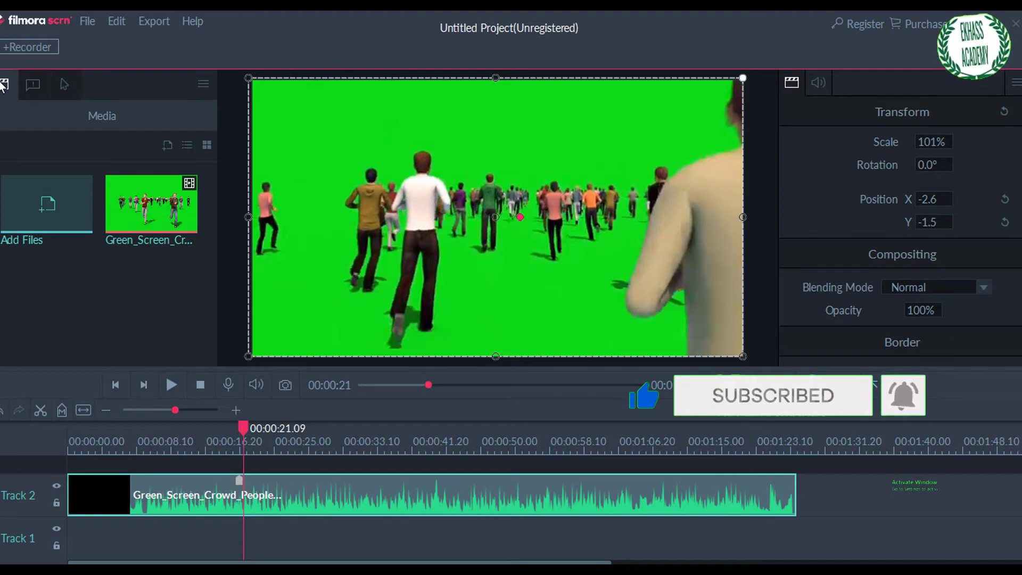
# Step: Enlarge the crowd clip slightly past the preview frame and mute it with volume 0, checking the result in playback
pyautogui.moveTo(743, 78)
pyautogui.mouseDown()
pyautogui.moveTo(576, 172)
pyautogui.moveTo(756, 72)
pyautogui.mouseUp()
pyautogui.click(819, 82)
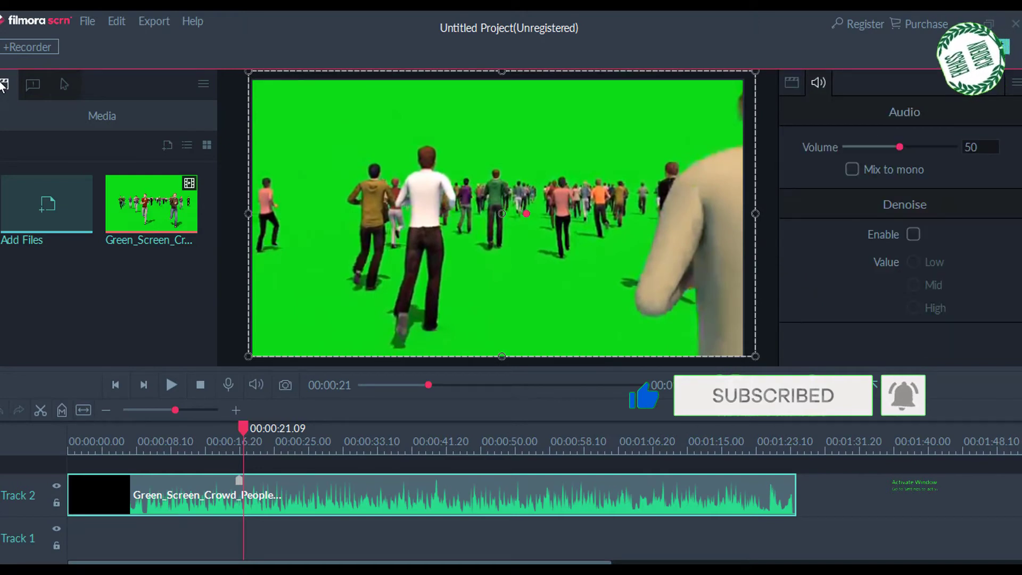
pyautogui.moveTo(900, 147)
pyautogui.mouseDown()
pyautogui.moveTo(847, 147)
pyautogui.moveTo(953, 147)
pyautogui.moveTo(846, 147)
pyautogui.mouseUp()
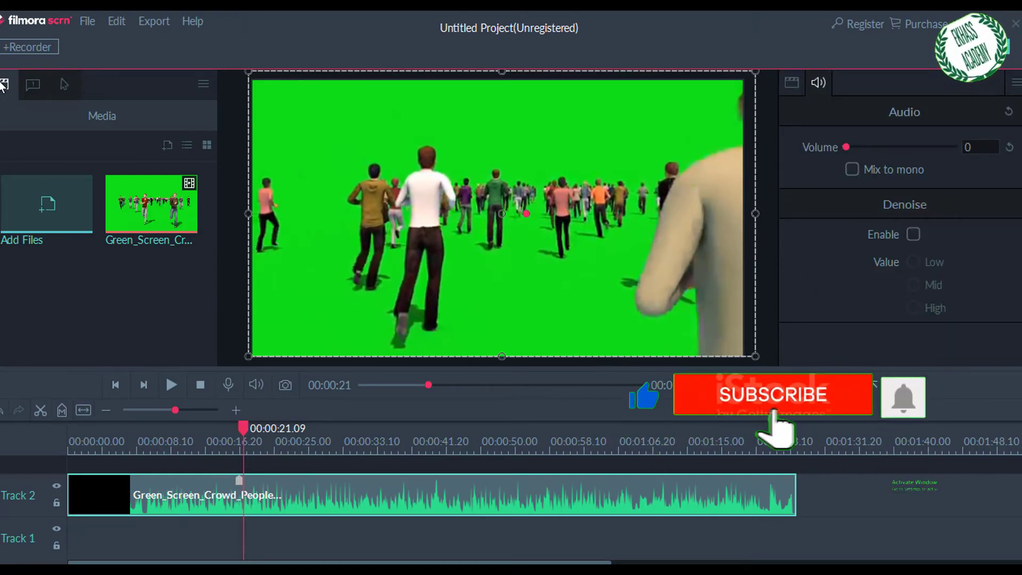
pyautogui.press('space')
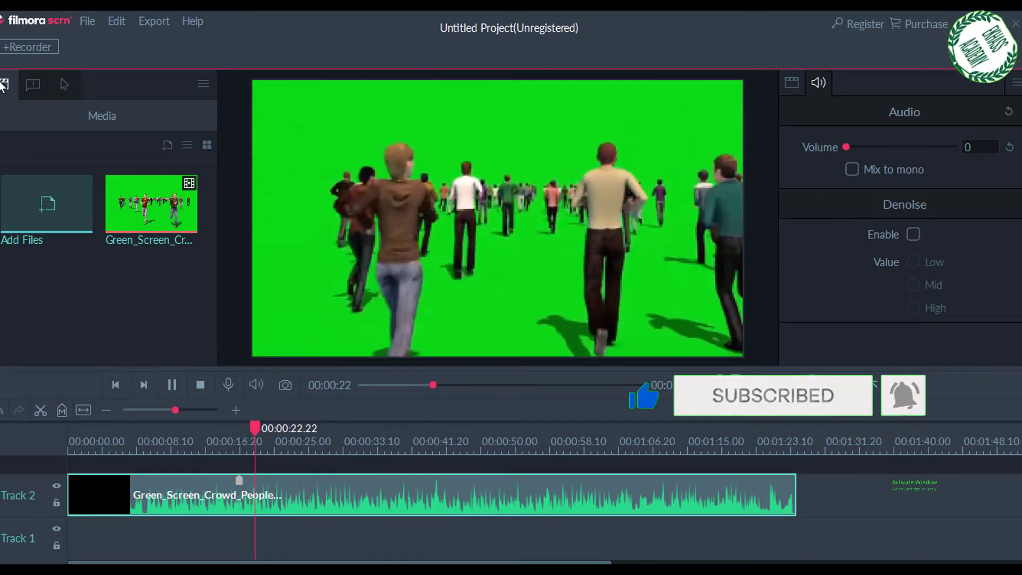
pyautogui.press('space')
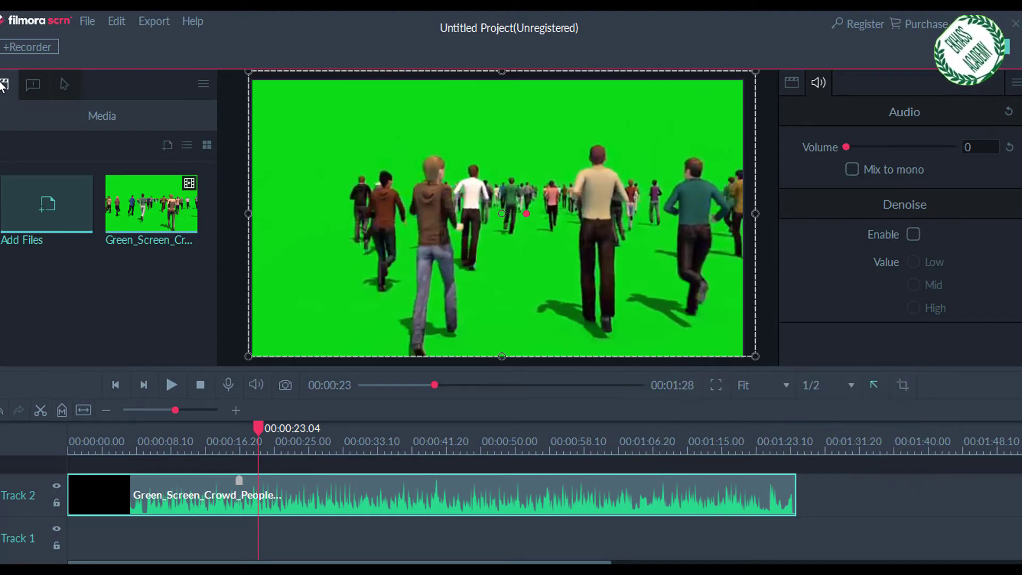
# Step: Import the song Cabdi Tahliil (Jeegadaan U Aalaa) from the heeso folder on drive F: and place it at the start of Track 1
pyautogui.hotkey('ctrl', 'i')
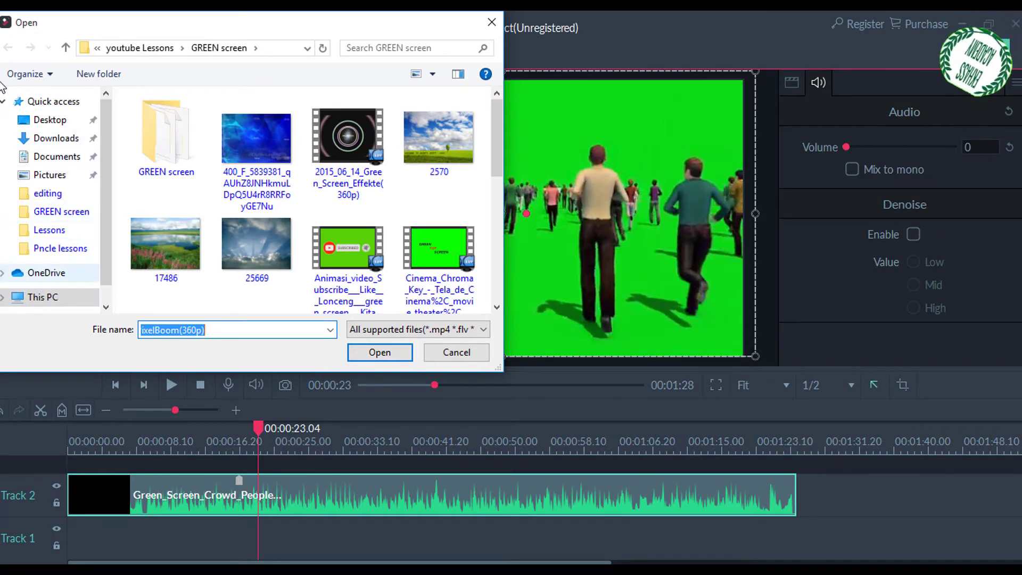
pyautogui.scroll(-1, 51, 272)
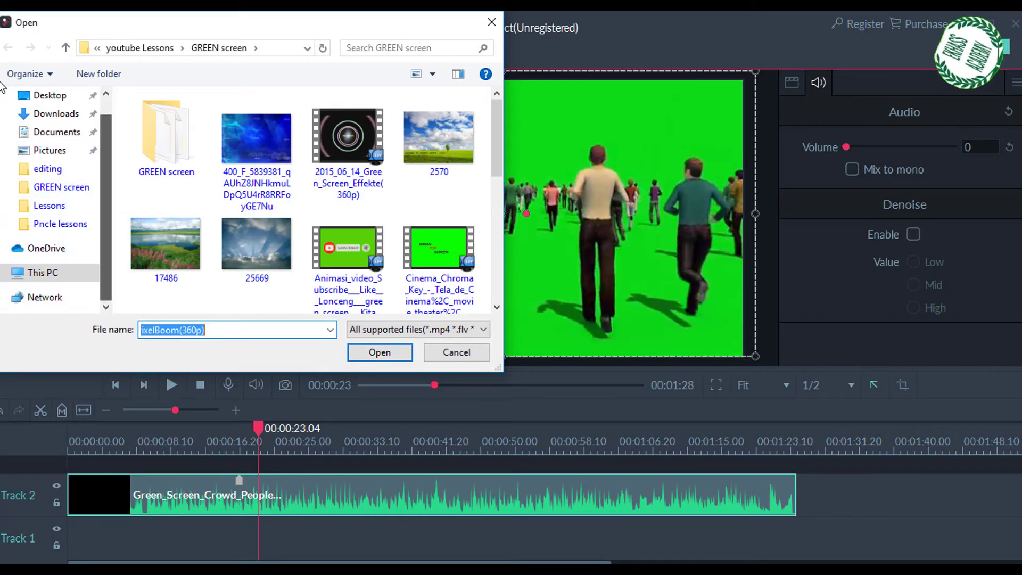
pyautogui.click(42, 272)
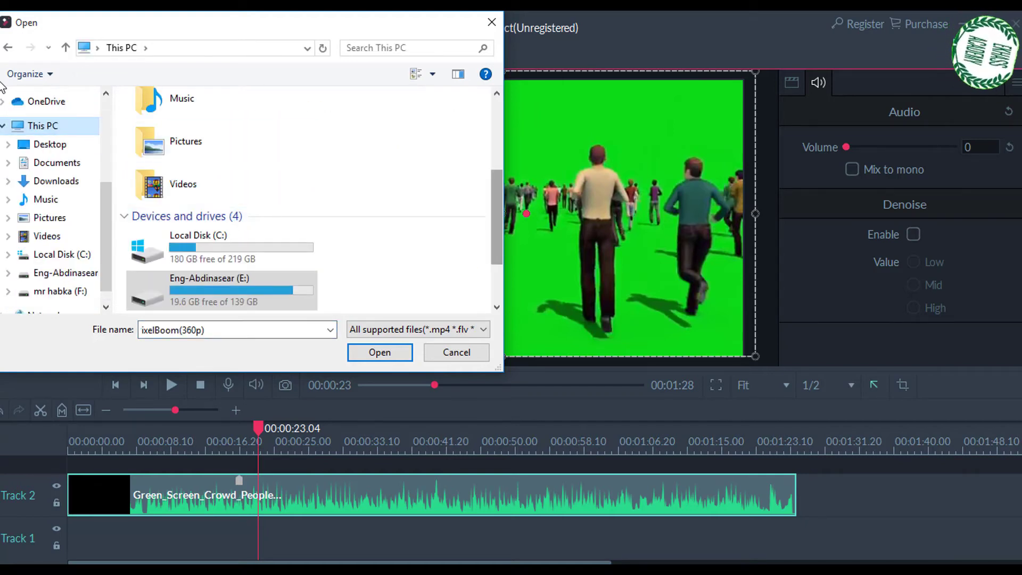
pyautogui.scroll(-2, 298, 240)
pyautogui.doubleClick(235, 248)
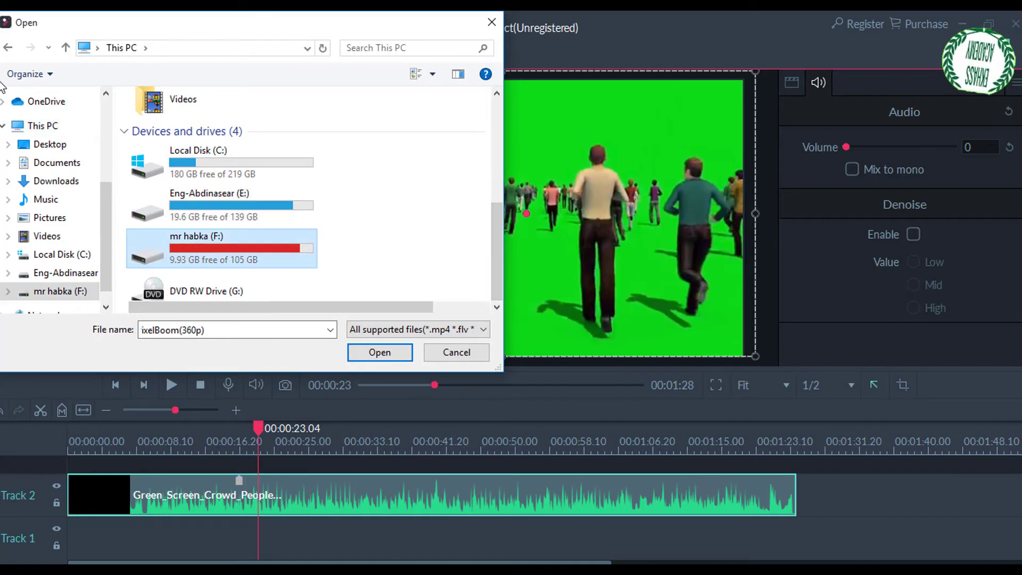
pyautogui.click(234, 231)
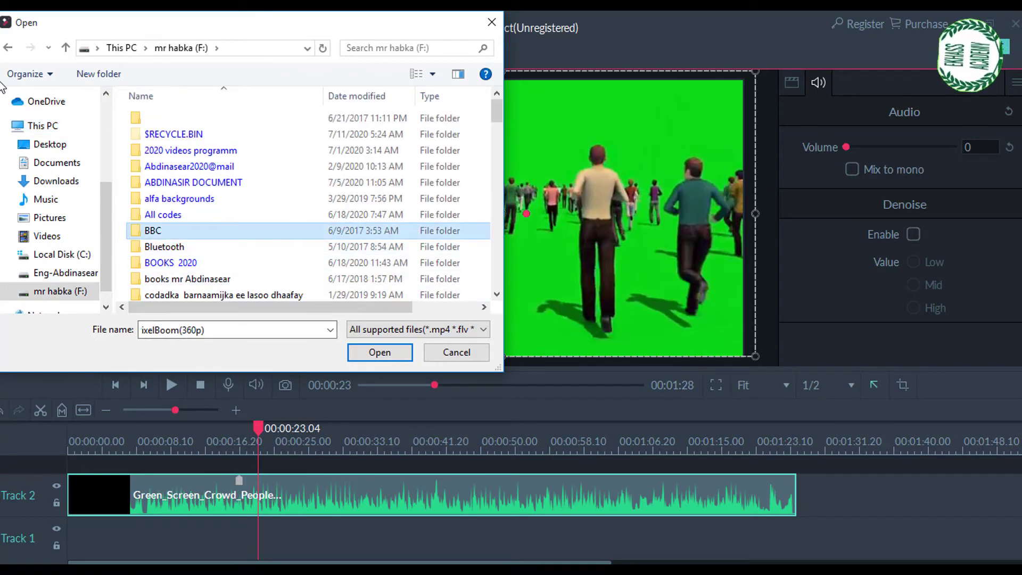
pyautogui.scroll(-7, 309, 203)
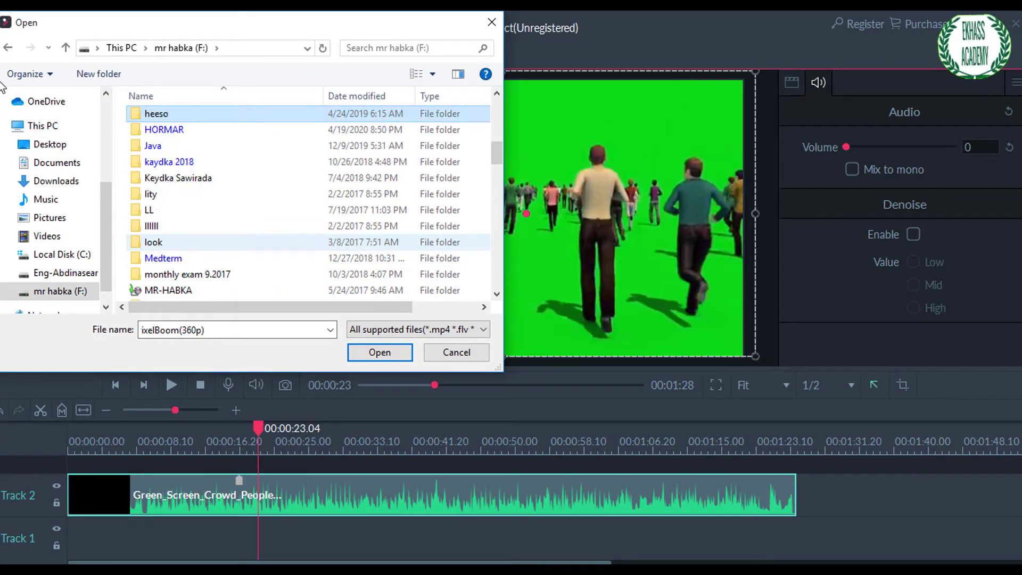
pyautogui.doubleClick(160, 114)
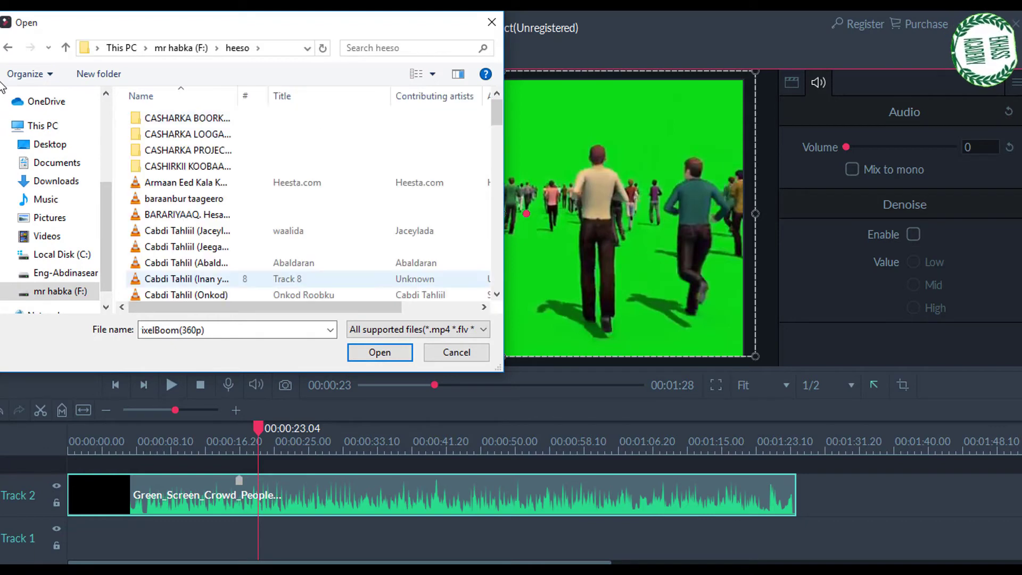
pyautogui.click(187, 246)
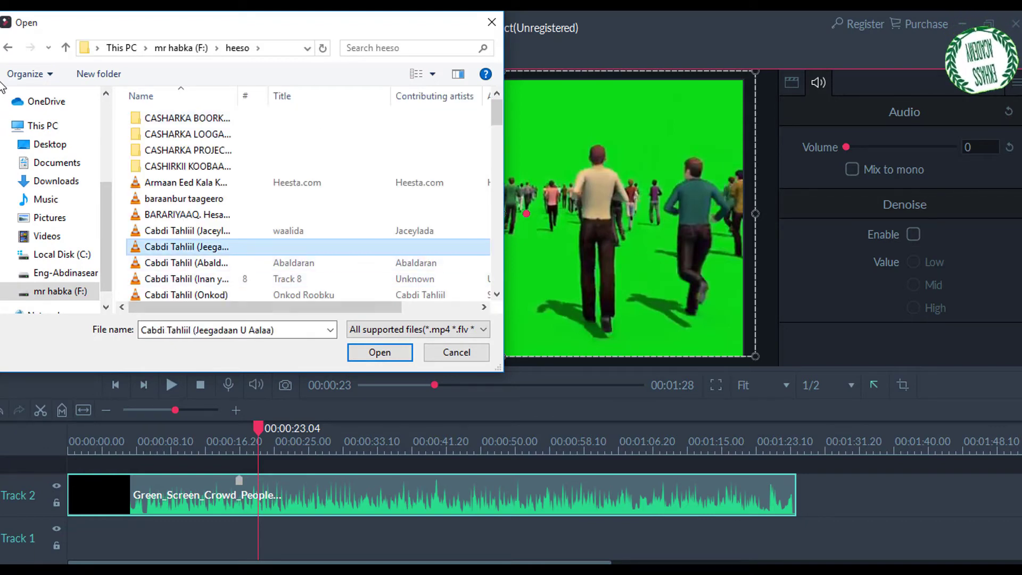
pyautogui.press('Return')
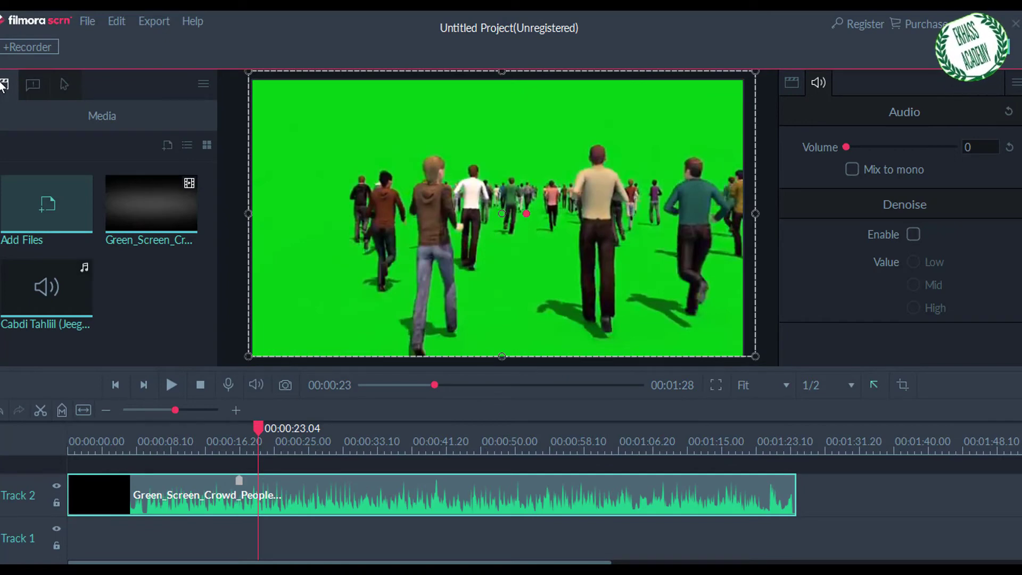
pyautogui.moveTo(47, 287); pyautogui.dragTo(69, 538)
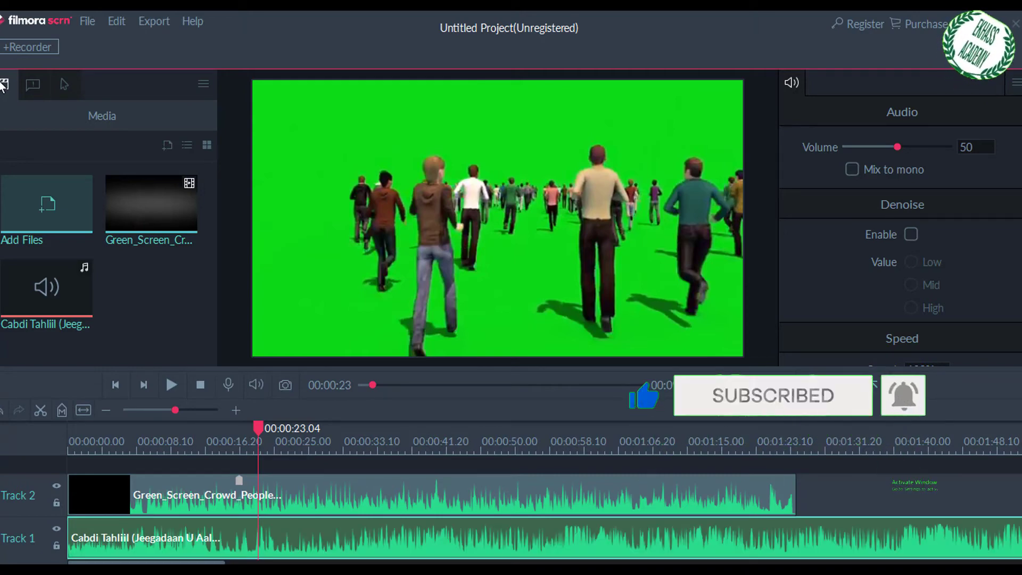
# Step: Import Man_Running_Green_Screen_no_sound(360p) from the GREEN screen folder inside youtube Lessons on drive E:
pyautogui.click(3, 84)
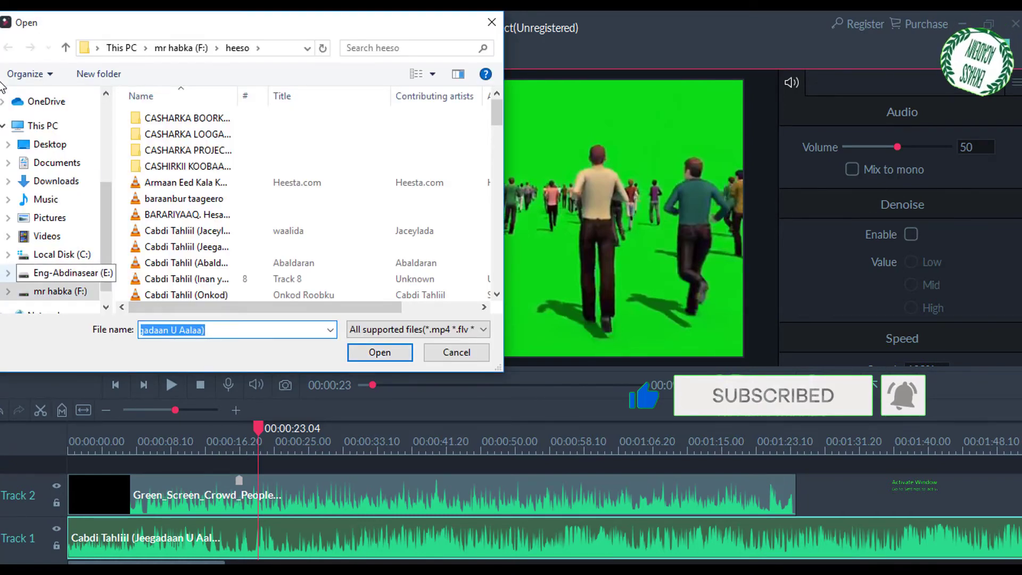
pyautogui.click(65, 273)
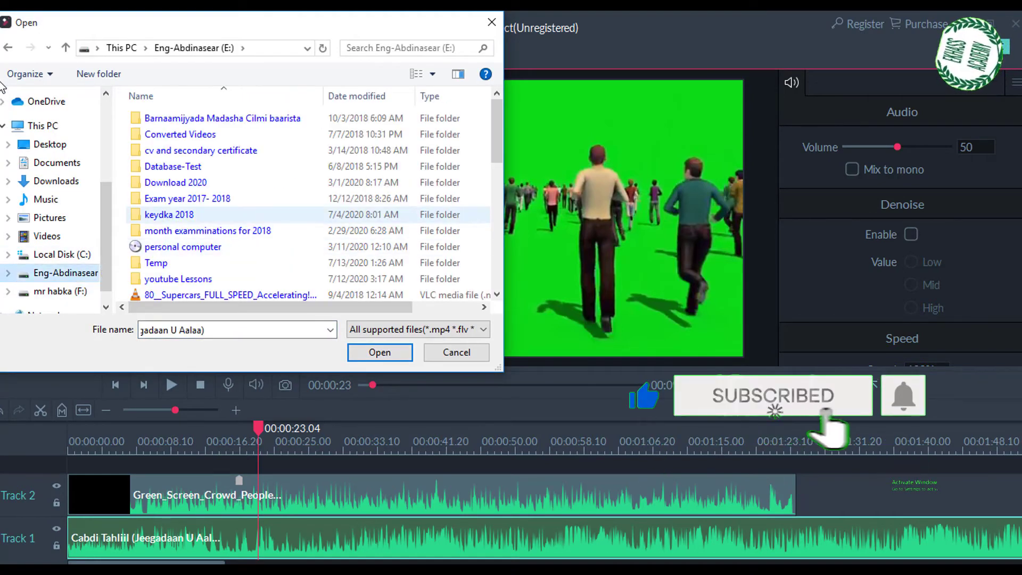
pyautogui.doubleClick(178, 279)
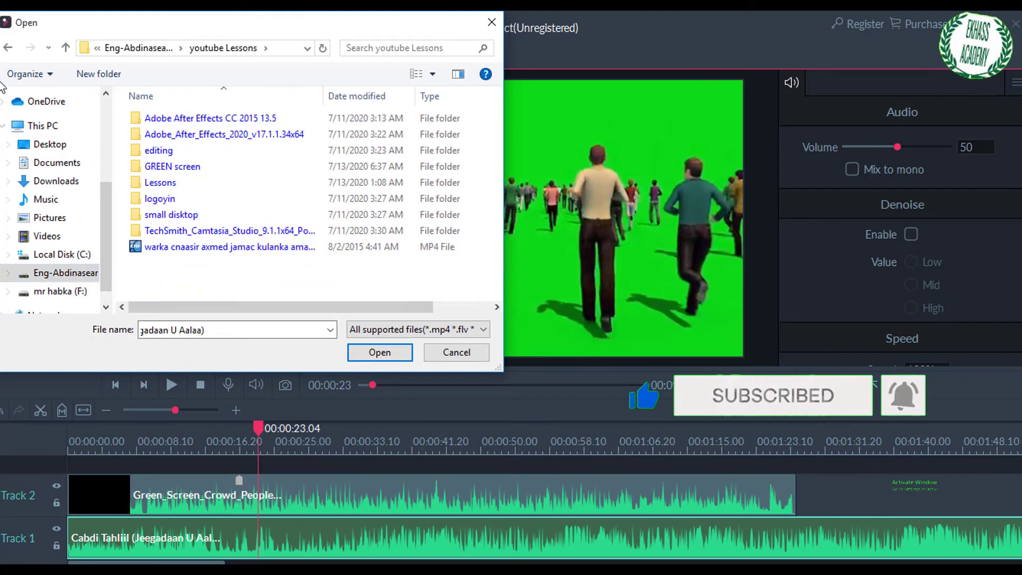
pyautogui.doubleClick(172, 167)
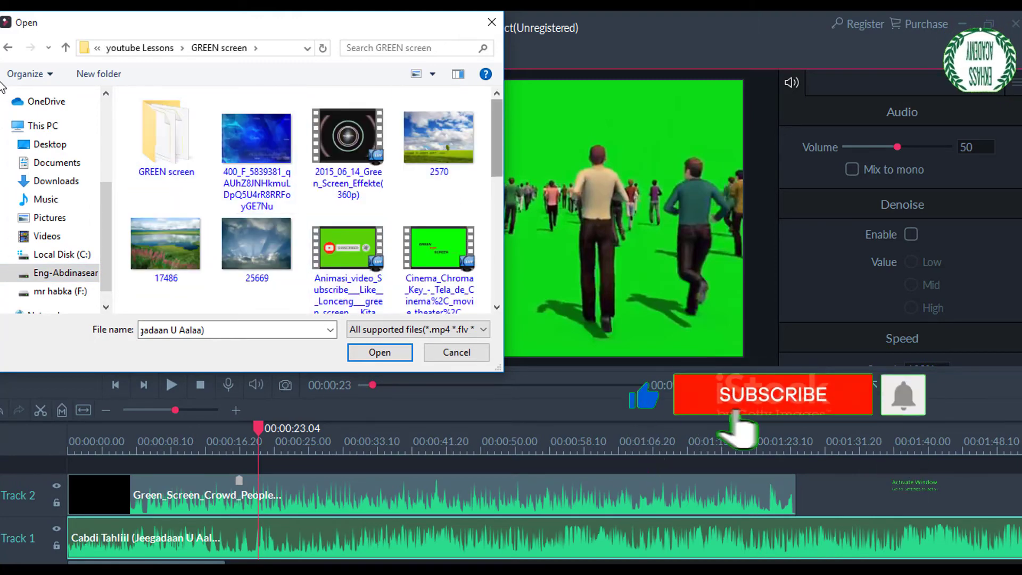
pyautogui.moveTo(496, 131); pyautogui.dragTo(497, 201)
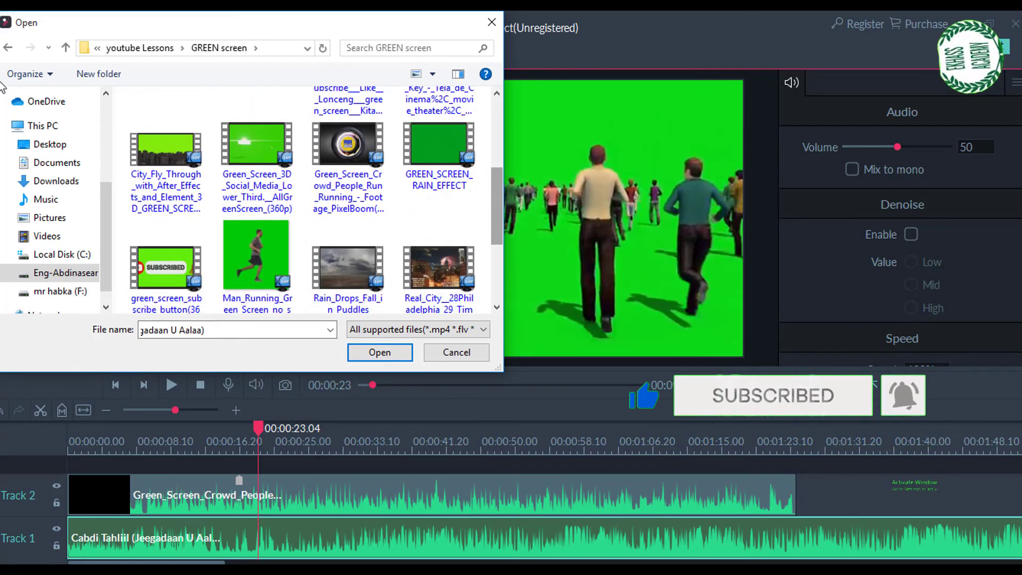
pyautogui.click(257, 243)
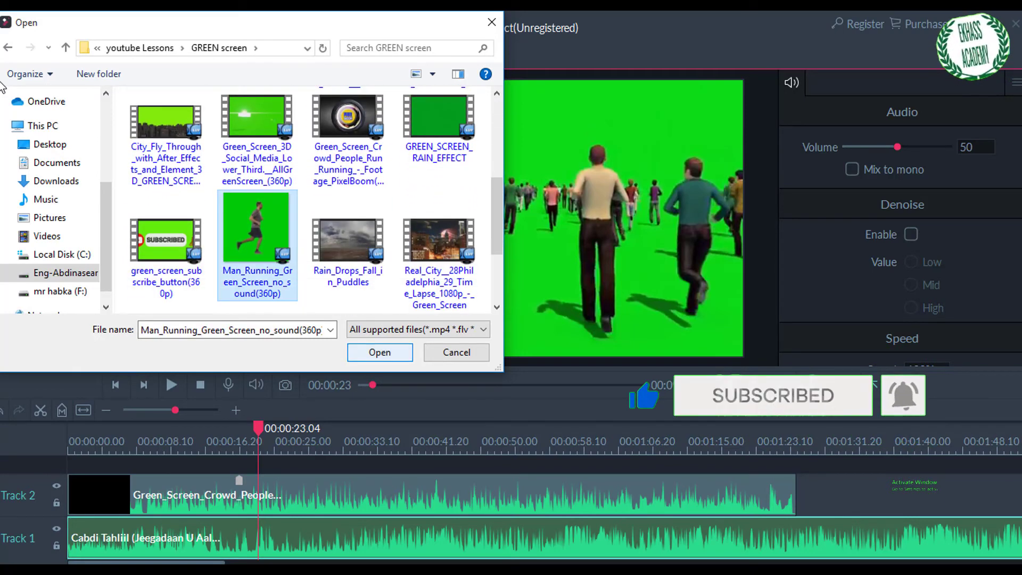
pyautogui.press('Return')
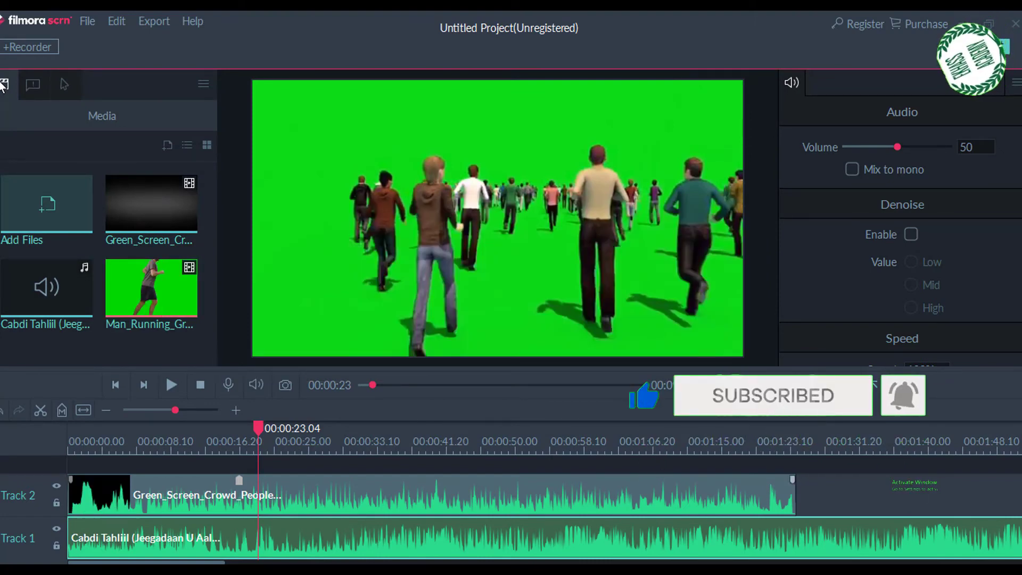
# Step: Shift the song slightly later and place the running-man clip on Track 2 aligned with its start, moving the crowd clip up one track
pyautogui.moveTo(160, 538); pyautogui.dragTo(187, 538)
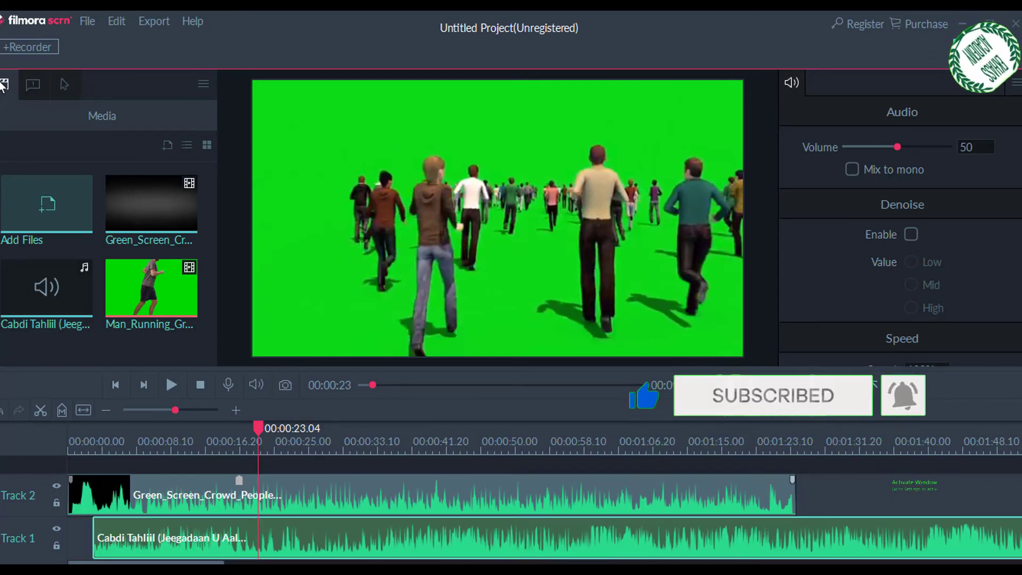
pyautogui.moveTo(213, 495); pyautogui.dragTo(213, 463)
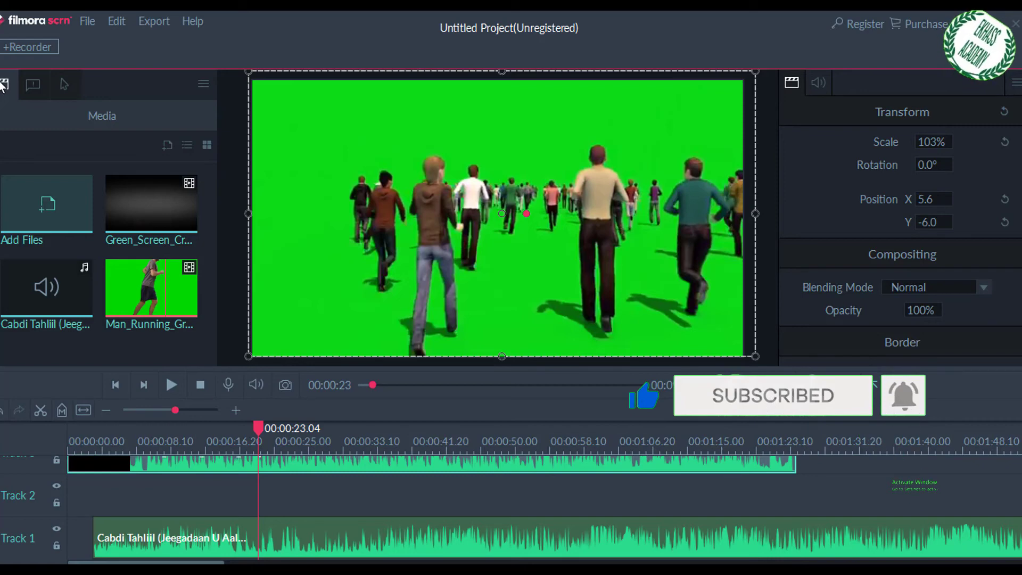
pyautogui.moveTo(151, 289); pyautogui.dragTo(94, 495)
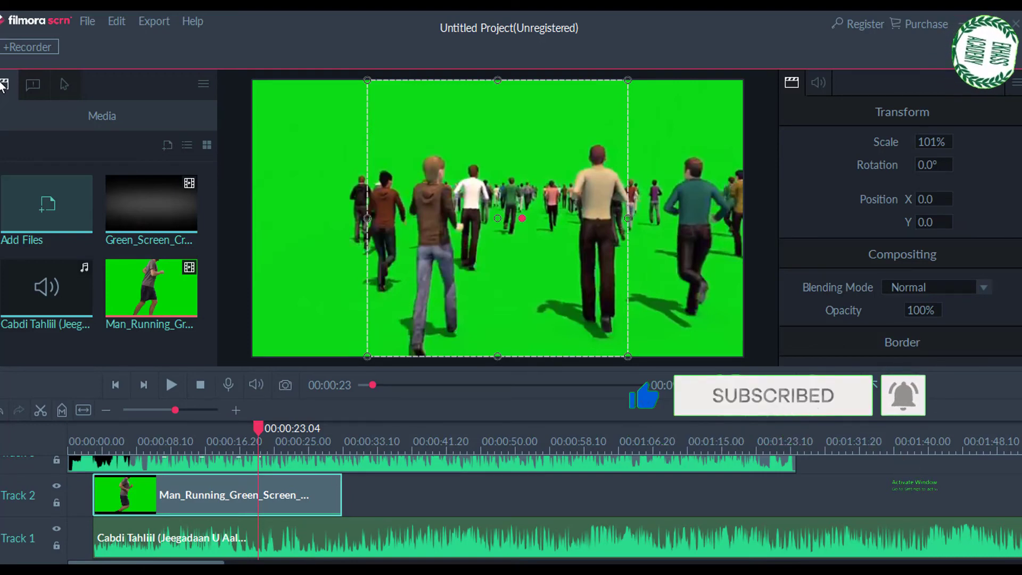
# Step: Slide the crowd clip later, preview the running man at 00:00:08.21, and return the crowd clip to the timeline start
pyautogui.moveTo(375, 463); pyautogui.dragTo(474, 462)
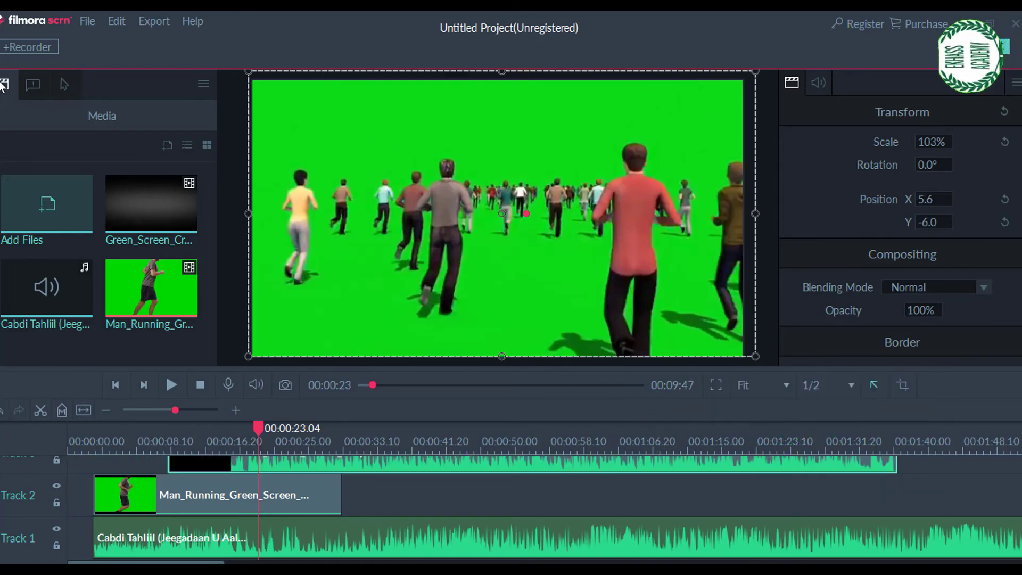
pyautogui.moveTo(258, 428); pyautogui.dragTo(139, 428)
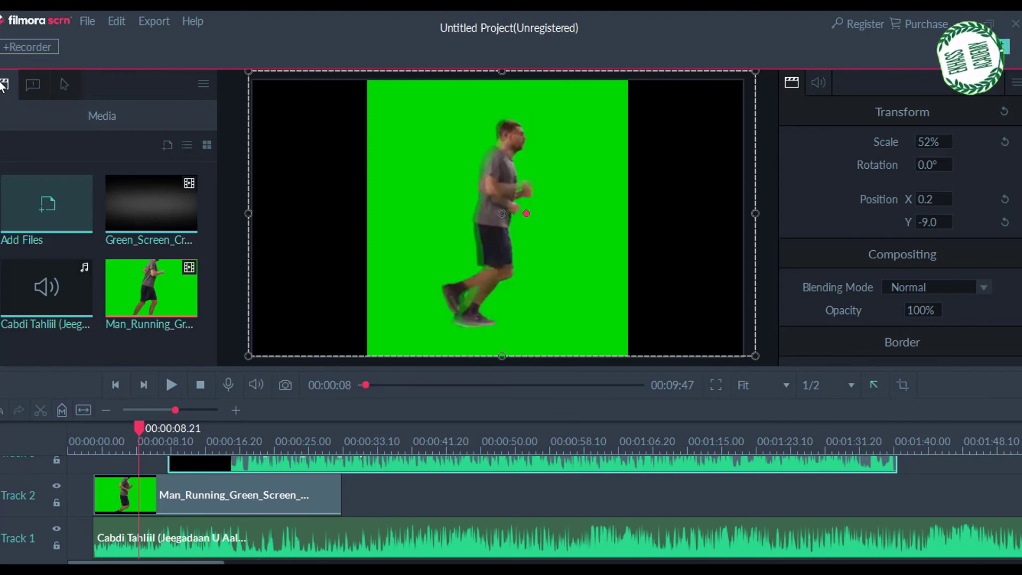
pyautogui.moveTo(175, 410)
pyautogui.mouseDown()
pyautogui.moveTo(201, 410)
pyautogui.moveTo(174, 410)
pyautogui.mouseUp()
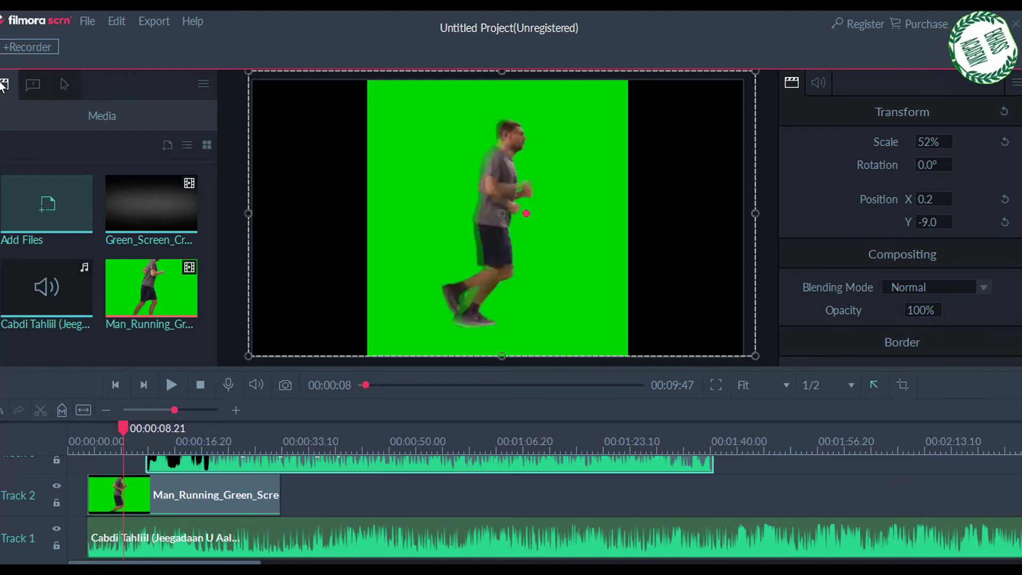
pyautogui.moveTo(240, 465); pyautogui.dragTo(161, 464)
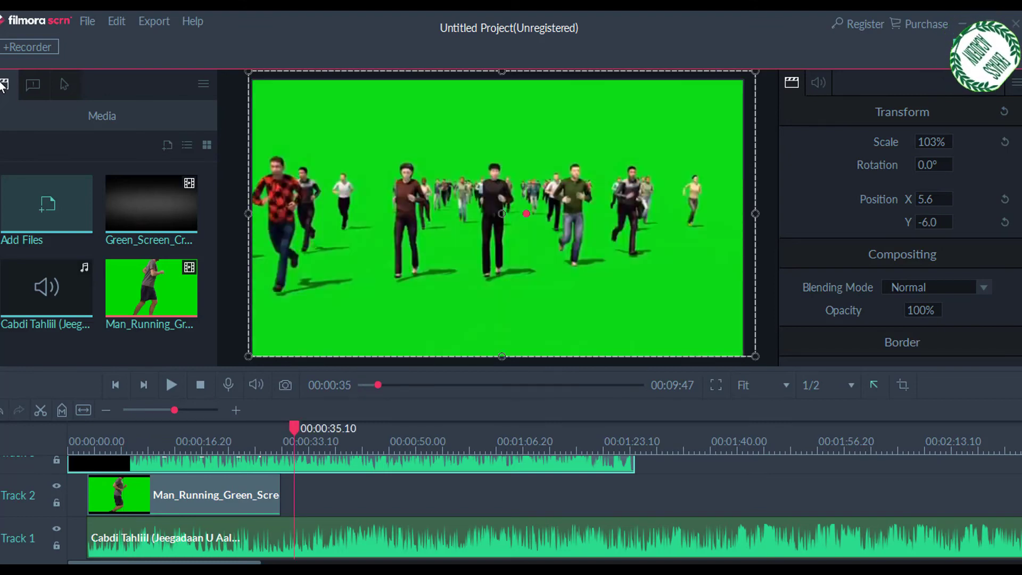
# Step: Zoom the timeline in around the playhead at 00:00:35.10 to examine the clips in detail
pyautogui.hotkey('ctrl', '=')
pyautogui.hotkey('ctrl', '=')
pyautogui.hotkey('ctrl', '=')
pyautogui.hotkey('ctrl', '=')
pyautogui.hotkey('ctrl', '=')
pyautogui.hotkey('ctrl', '=')
pyautogui.hotkey('ctrl', '=')
pyautogui.hotkey('ctrl', '=')
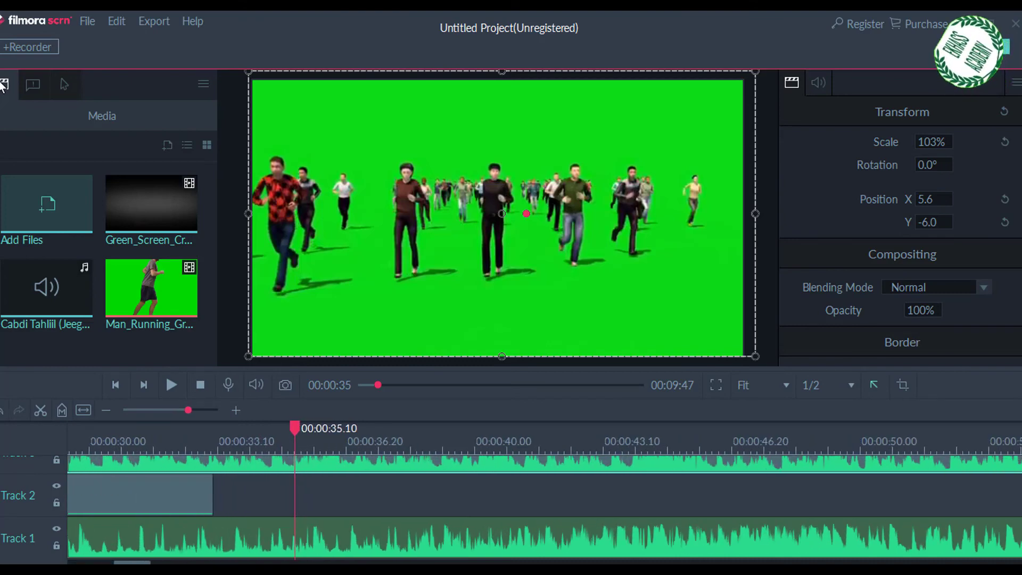
# Step: Zoom the timeline out until the full lengths of all clips, including the song, fit in view
pyautogui.hotkey('ctrl', '-')
pyautogui.hotkey('ctrl', '-')
pyautogui.hotkey('ctrl', '-')
pyautogui.hotkey('ctrl', '-')
pyautogui.hotkey('ctrl', '-')
pyautogui.hotkey('ctrl', '-')
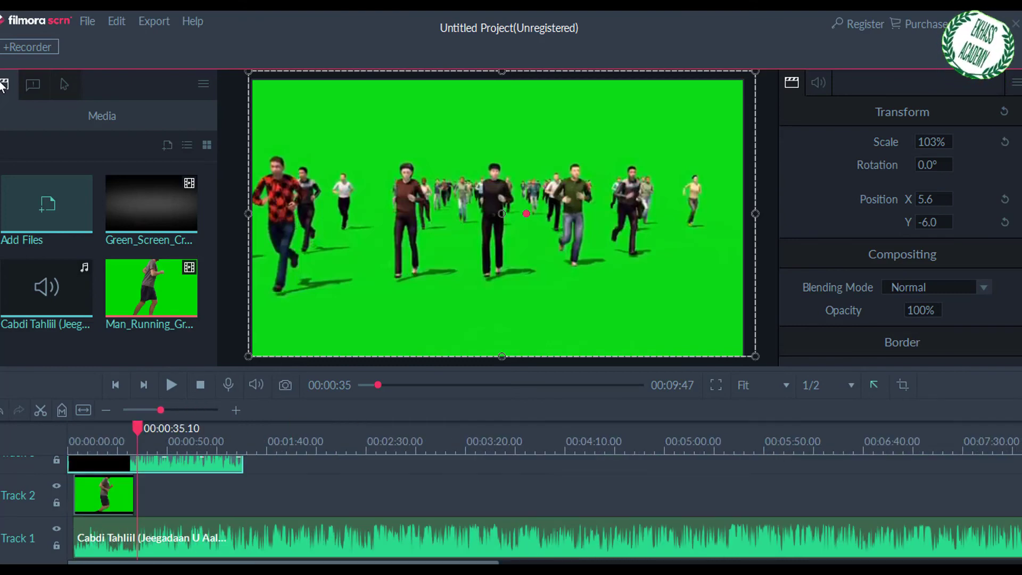
pyautogui.hotkey('ctrl', '-')
pyautogui.hotkey('ctrl', '-')
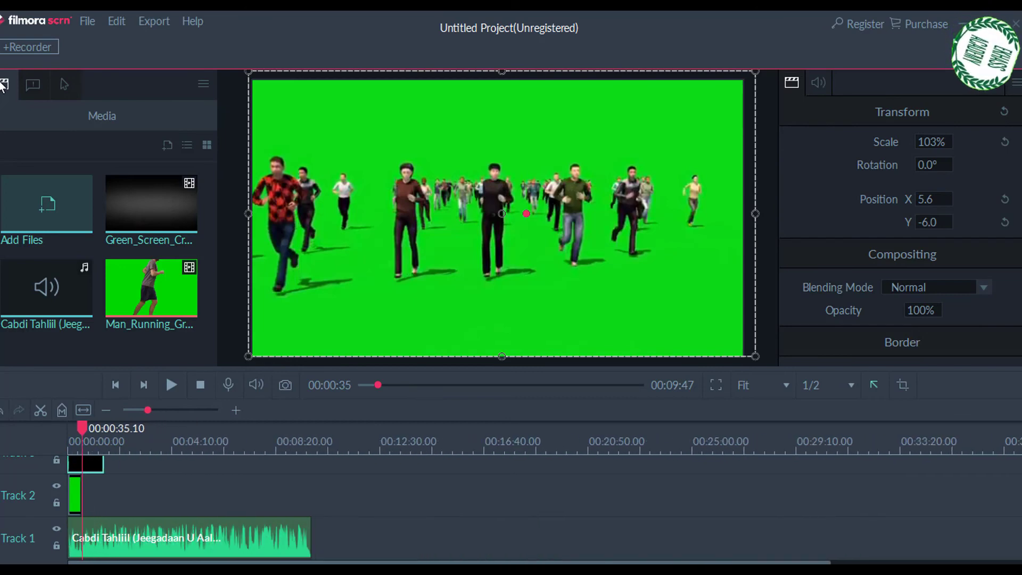
pyautogui.hotkey('ctrl', '-')
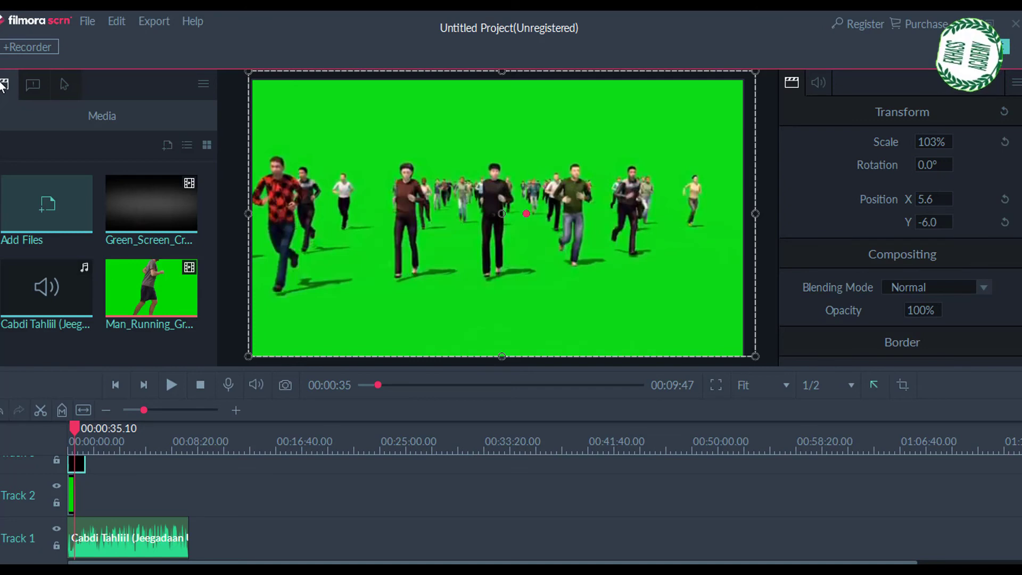
# Step: Play the project from the start to 00:00:14.21, and scrub to 00:04:32.01 and back to about 11 seconds
pyautogui.press('Home')
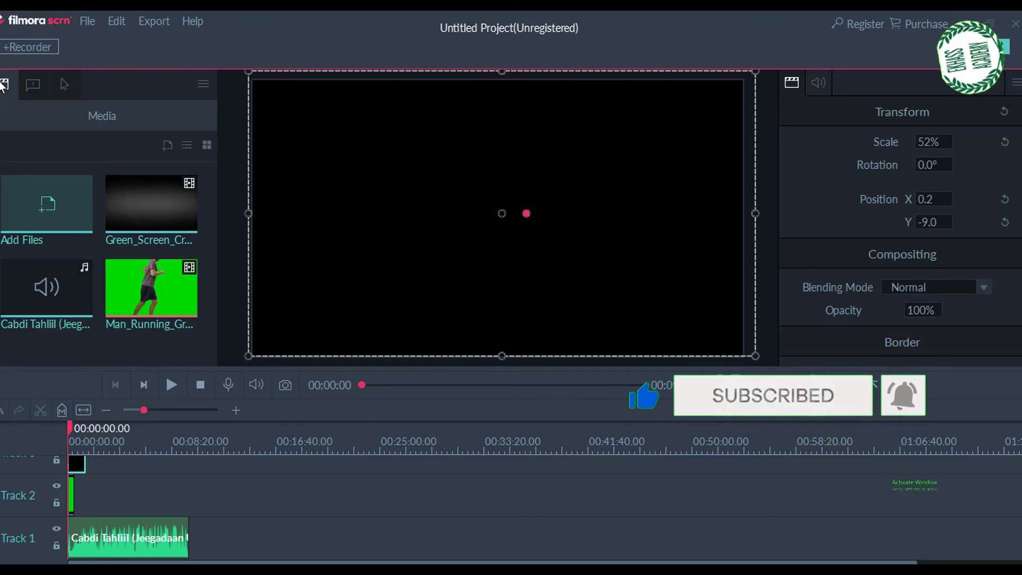
pyautogui.press('space')
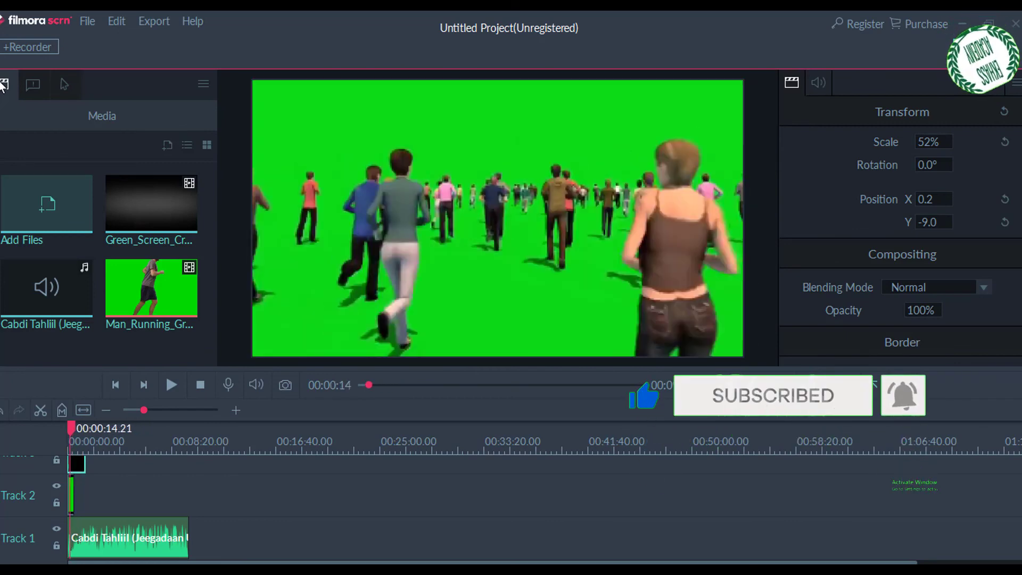
pyautogui.click(526, 213)
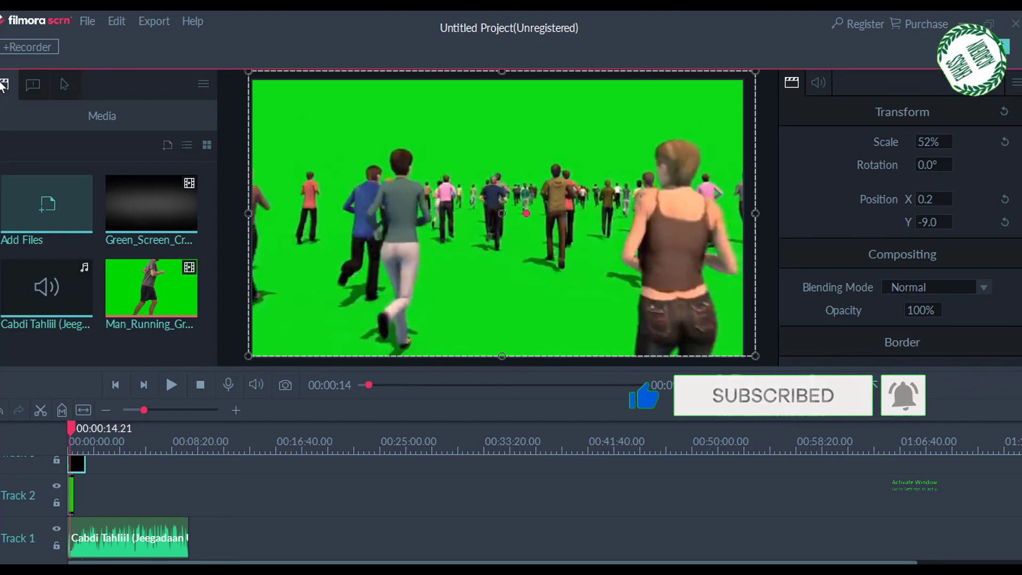
pyautogui.moveTo(71, 429); pyautogui.dragTo(123, 428)
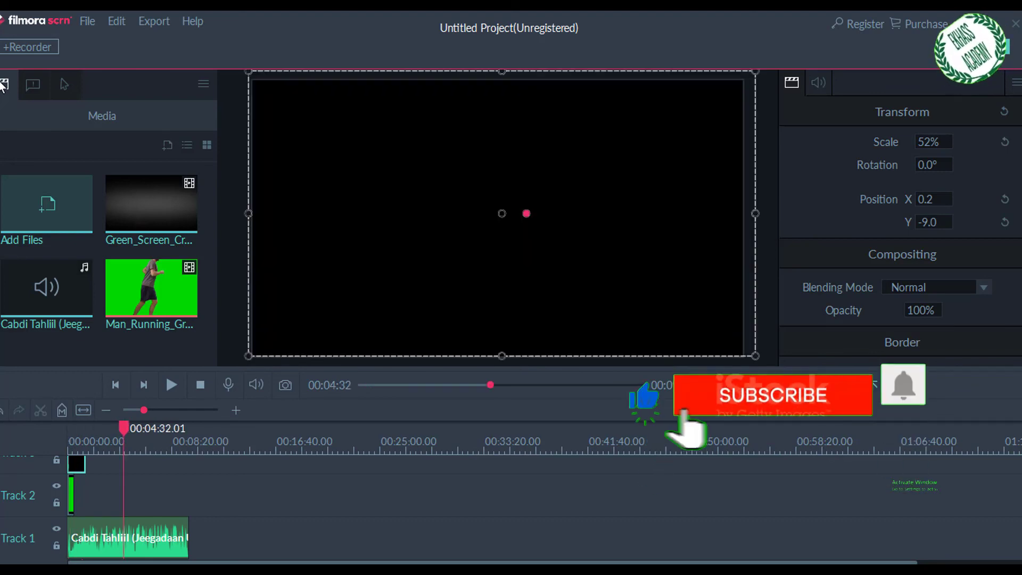
pyautogui.moveTo(490, 385); pyautogui.dragTo(367, 385)
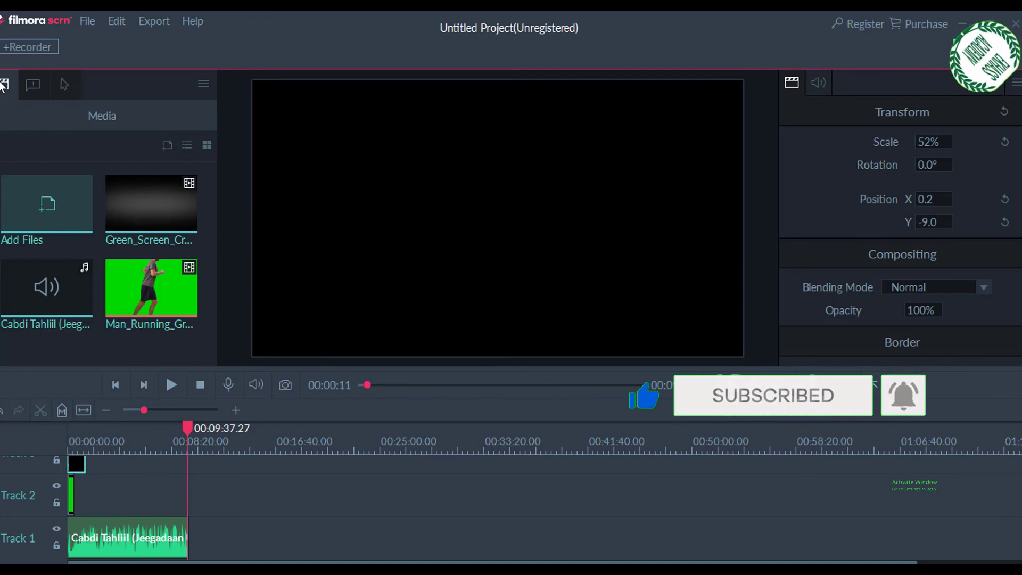